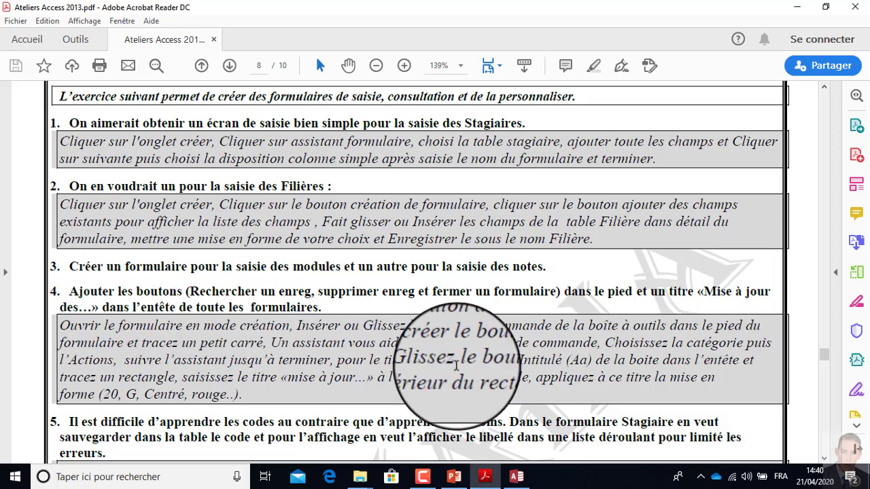
Step: Switch to Access, close the formulaire Stagiaire form and reopen it in design view
left_click(511, 481)
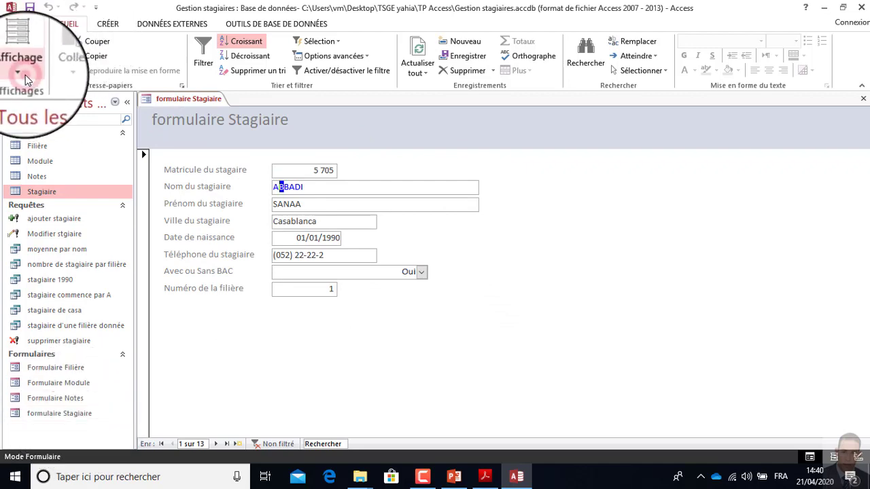
left_click(24, 76)
left_click(51, 151)
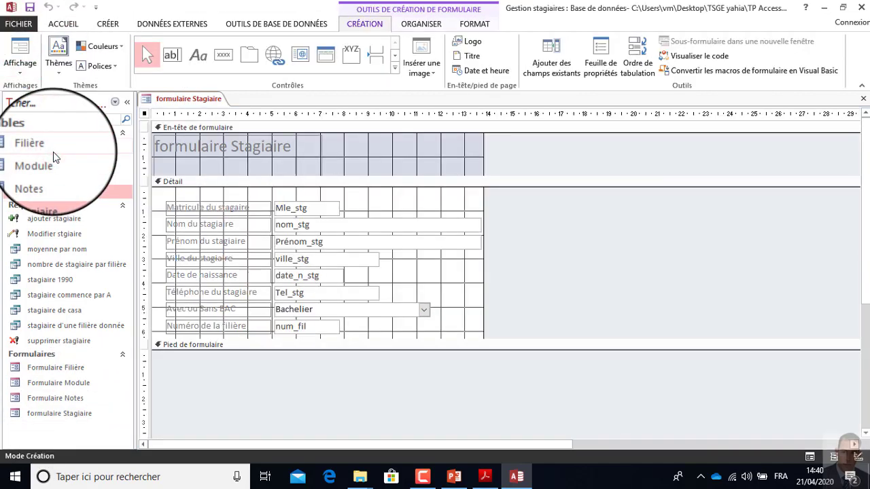
left_click(862, 99)
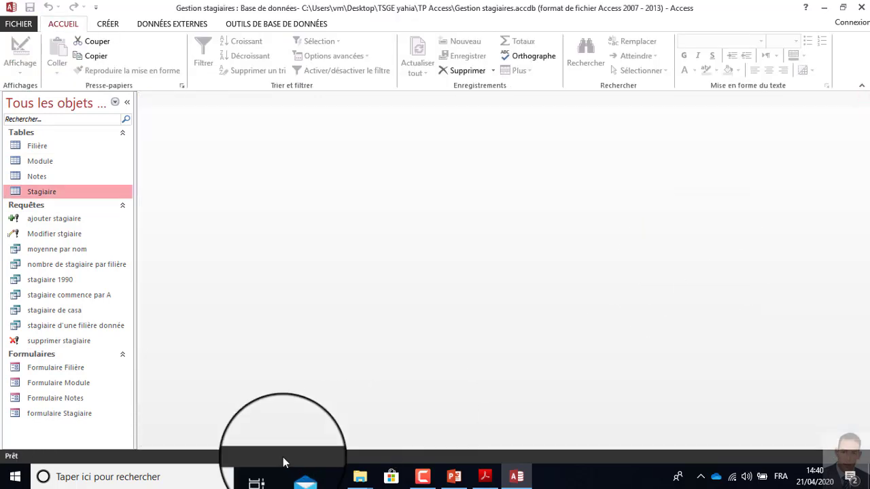
left_click(70, 414)
right_click(70, 414)
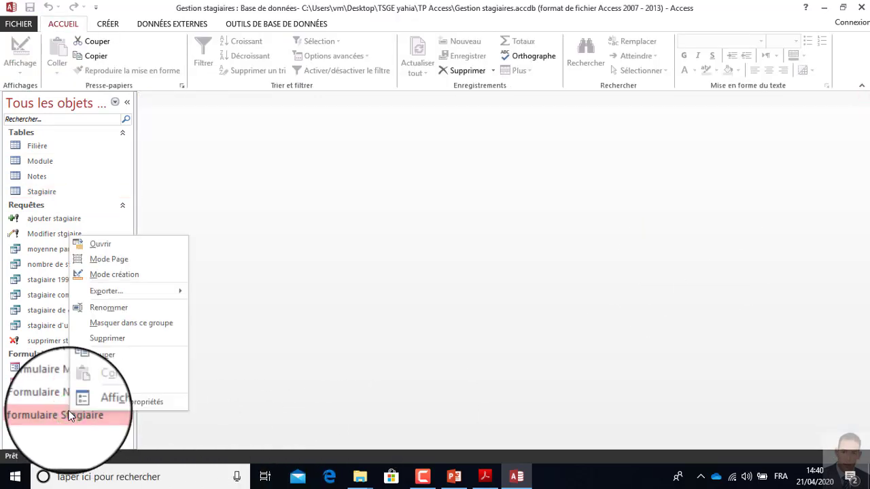
left_click(150, 276)
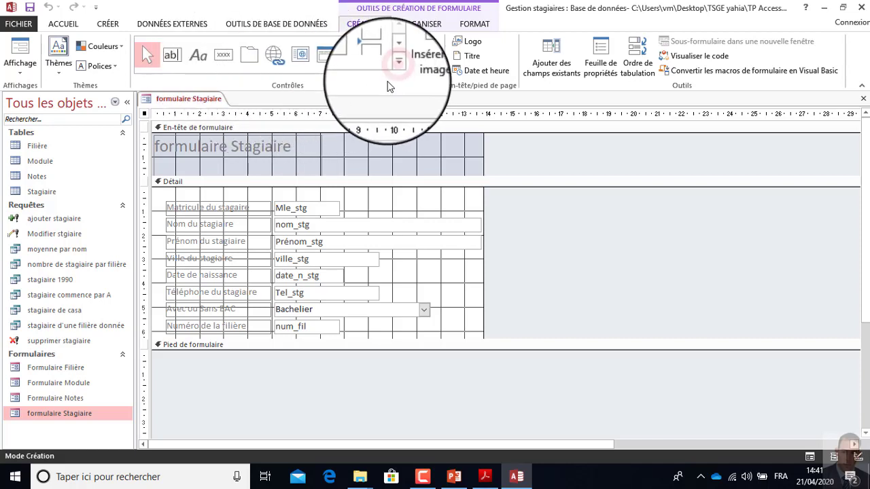
Step: Place a command button in the form footer of formulaire Stagiaire, about 3 cm from the form's left edge
left_click(394, 68)
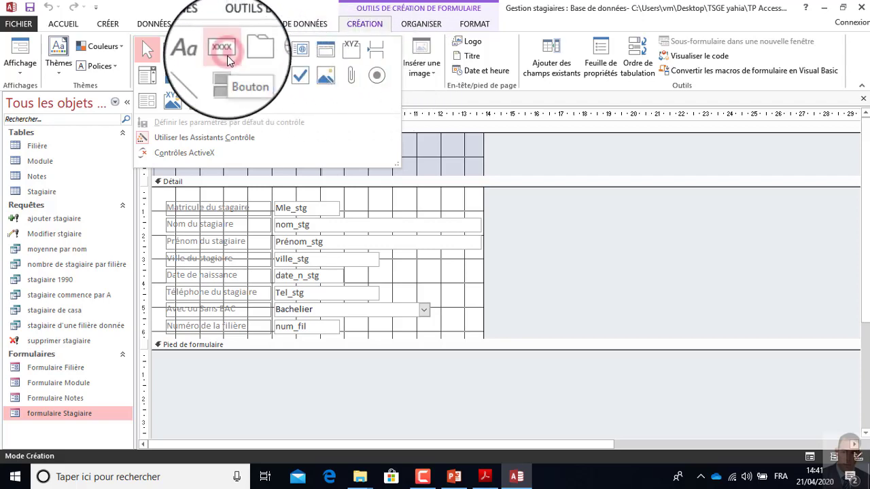
left_click(228, 58)
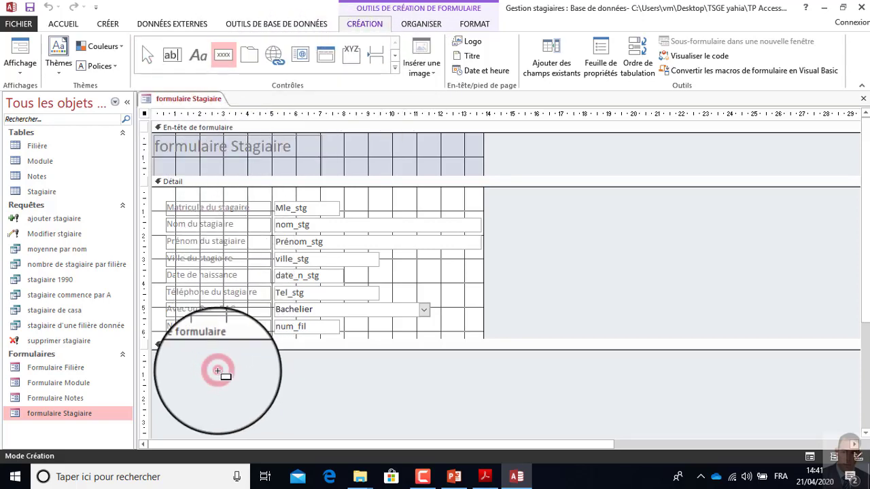
left_click(221, 377)
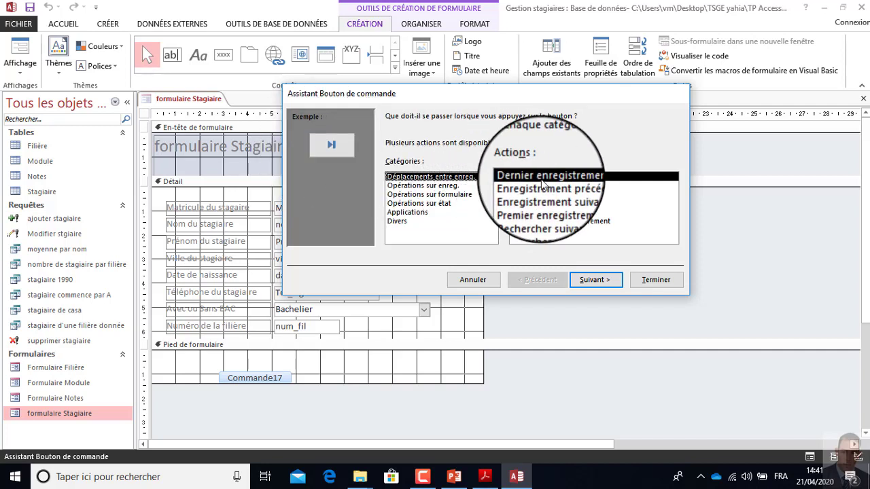
Step: Check the required buttons in the Acrobat Reader exercise and assign the button the Rechercher un enregistrement action from Déplacements entre enreg
left_click(524, 186)
left_click(534, 195)
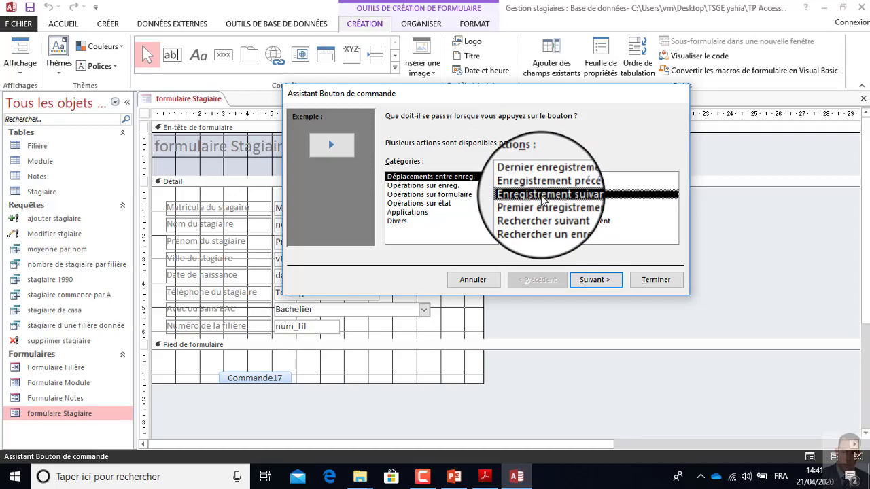
left_click(484, 476)
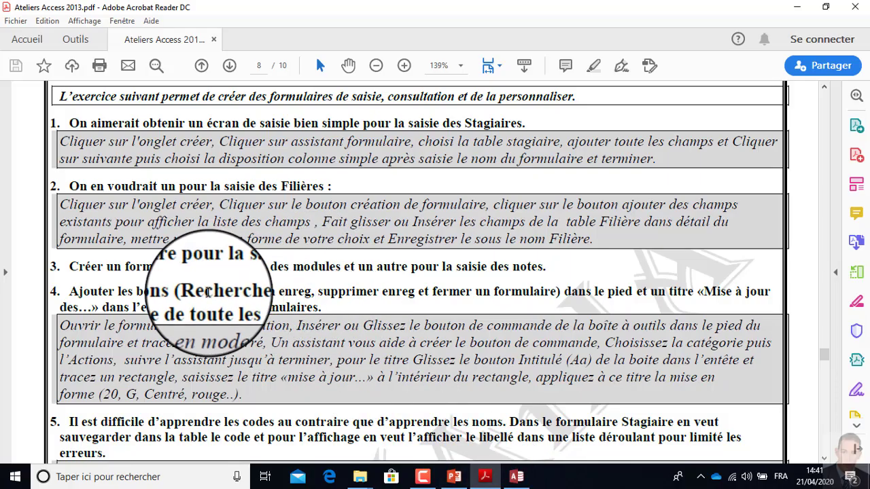
left_click_drag(190, 293, 284, 291)
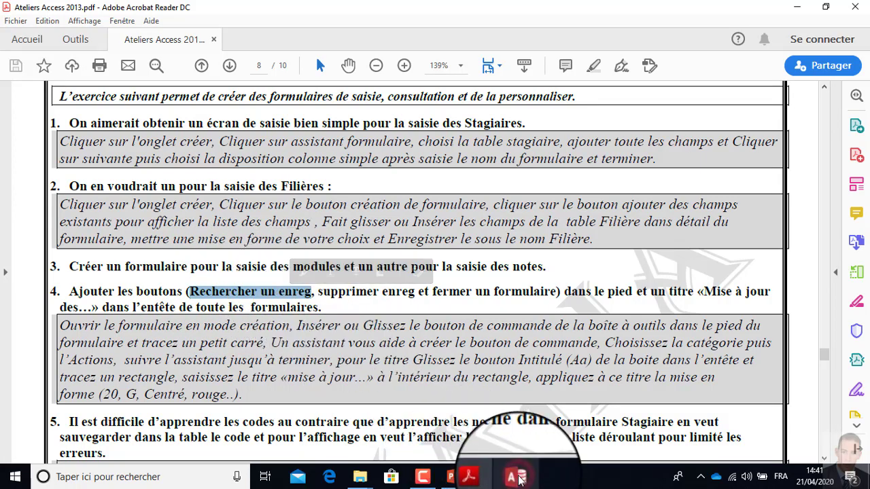
mouse_move(519, 480)
left_click(503, 364)
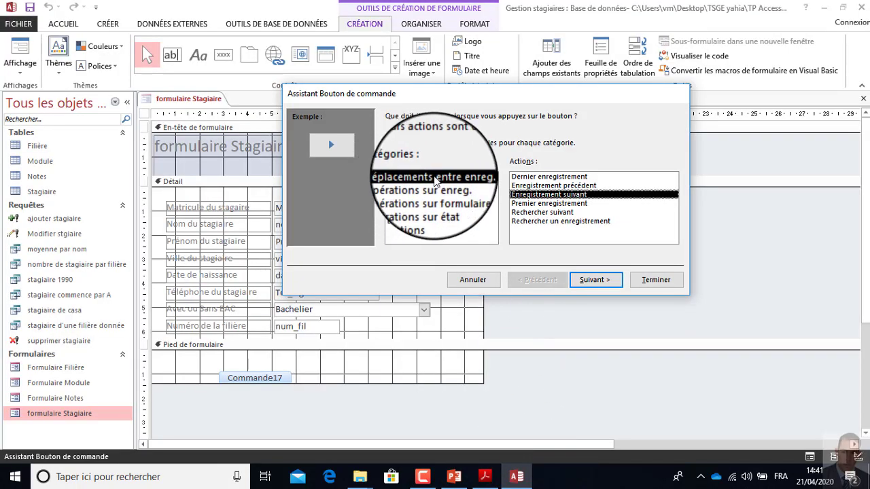
left_click(538, 226)
left_click(612, 279)
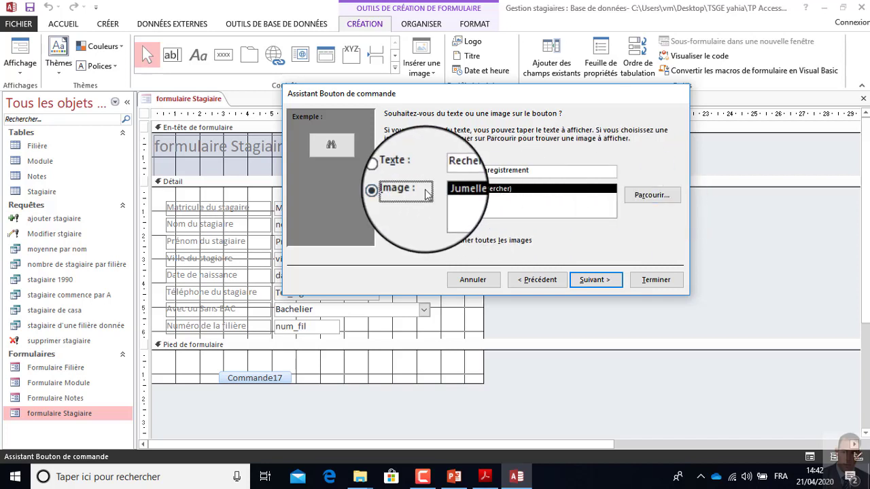
Step: Give the search button the Jumelles (Rechercher) image instead of text and finish the wizard with the default name
left_click(392, 173)
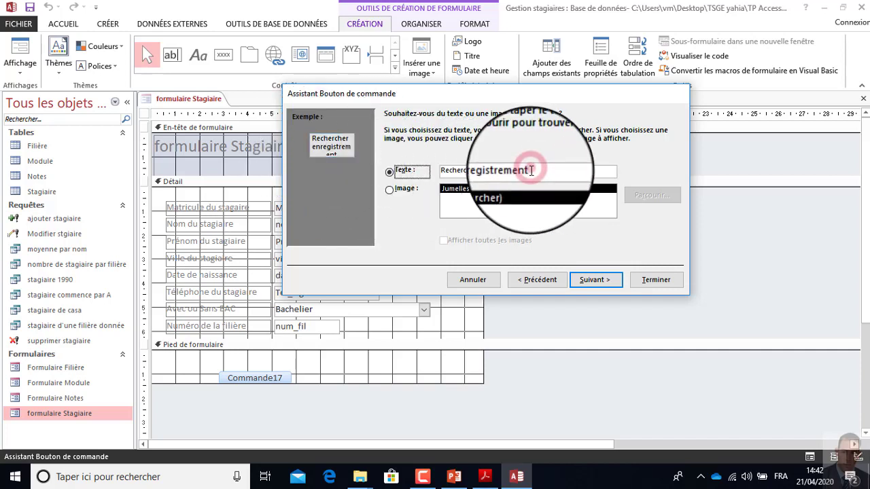
left_click_drag(564, 166, 445, 164)
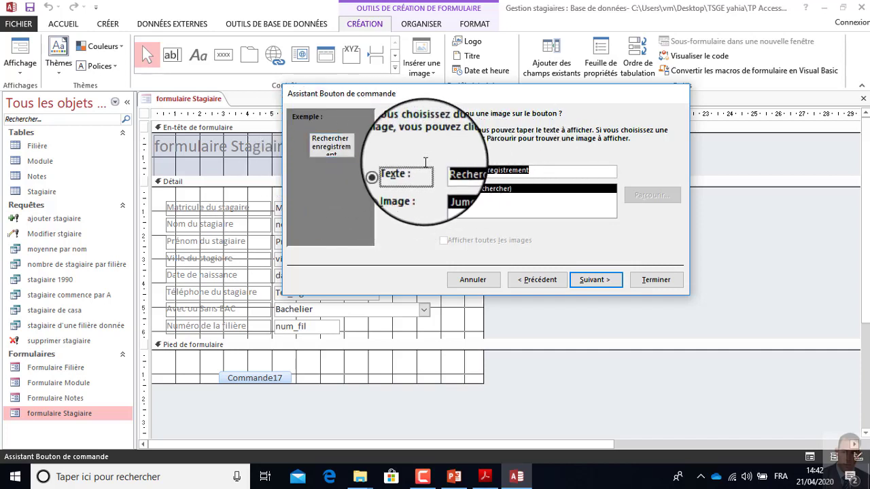
left_click(389, 190)
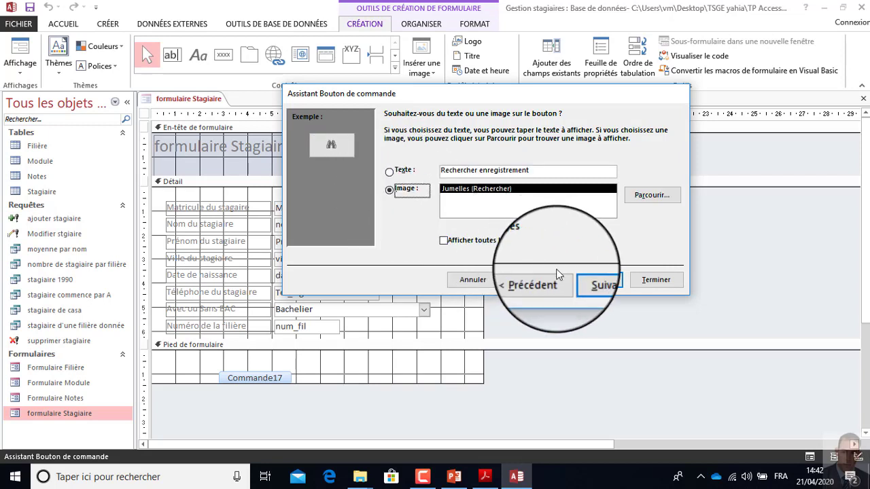
left_click(597, 280)
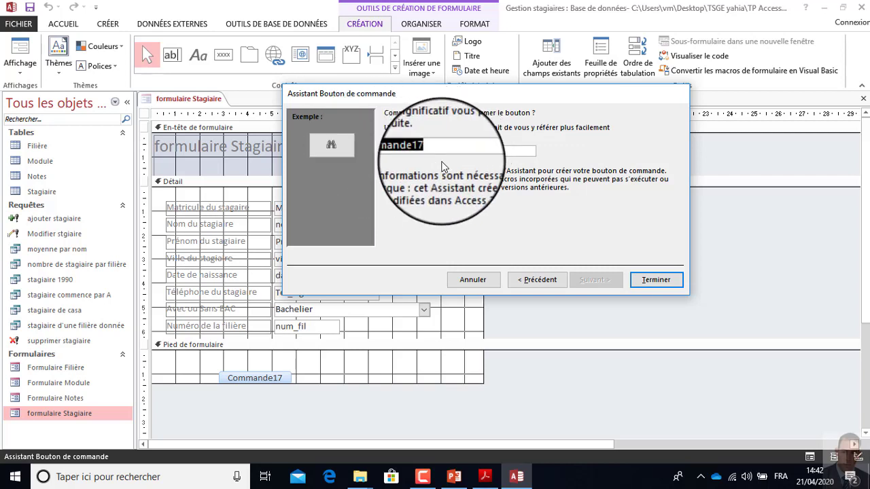
left_click(661, 284)
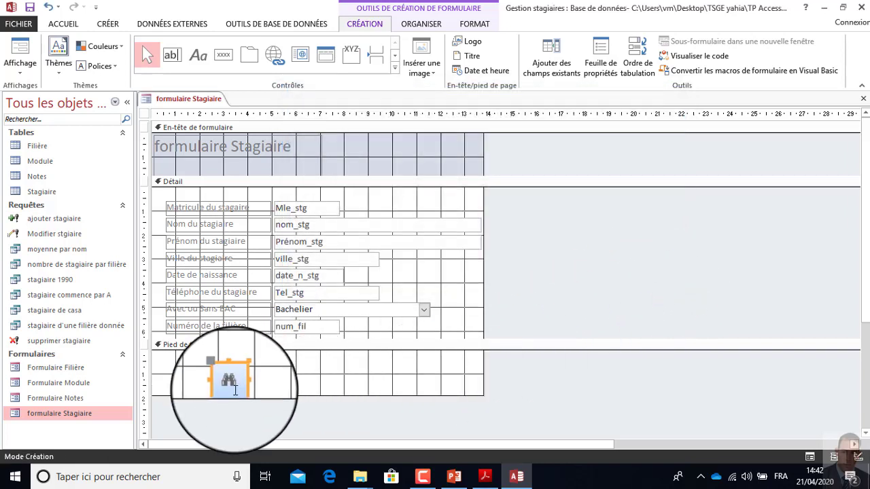
Step: Check the next required button in the Acrobat Reader exercise, and place a second command button beside the search button in Access
left_click(485, 477)
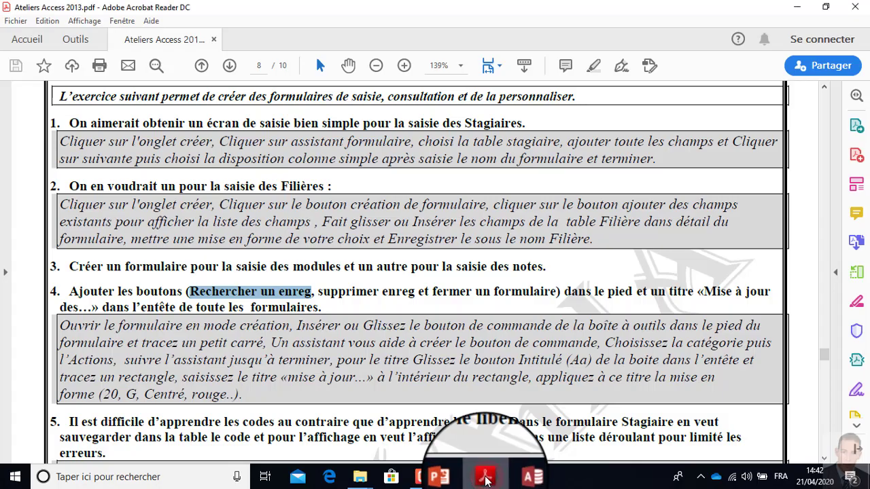
triple_click(343, 292)
left_click(381, 271)
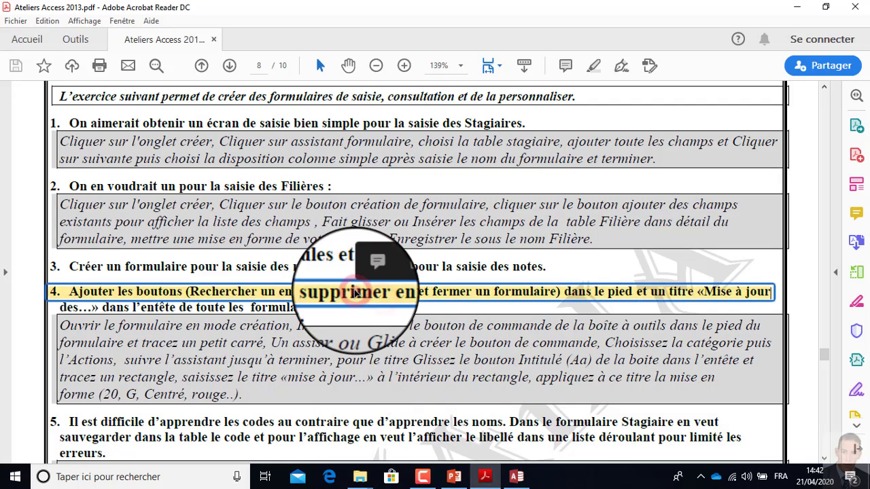
left_click(515, 477)
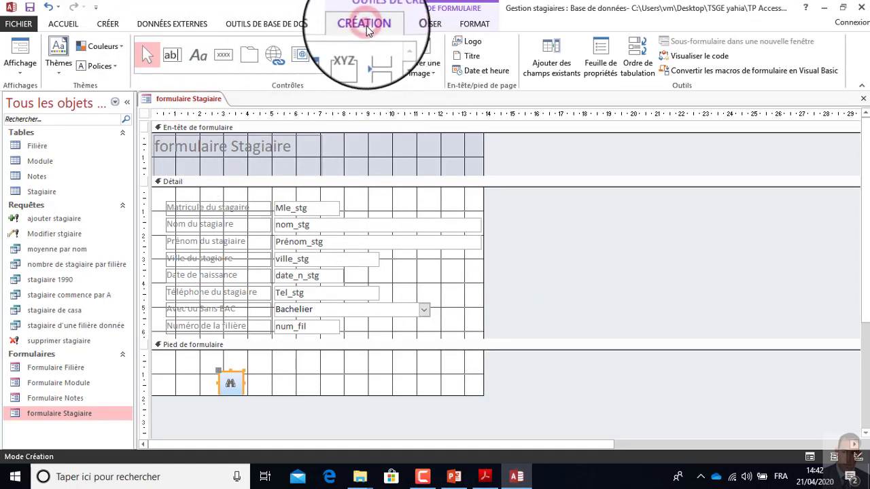
left_click(227, 59)
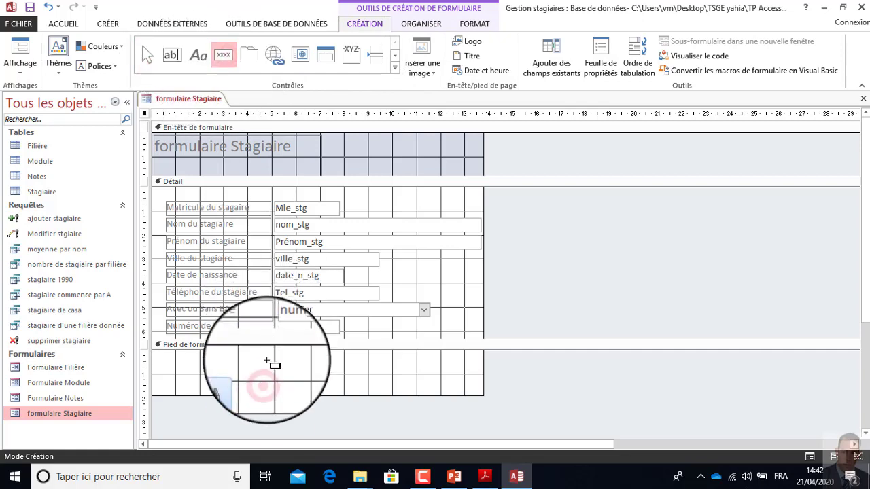
left_click_drag(263, 378, 280, 401)
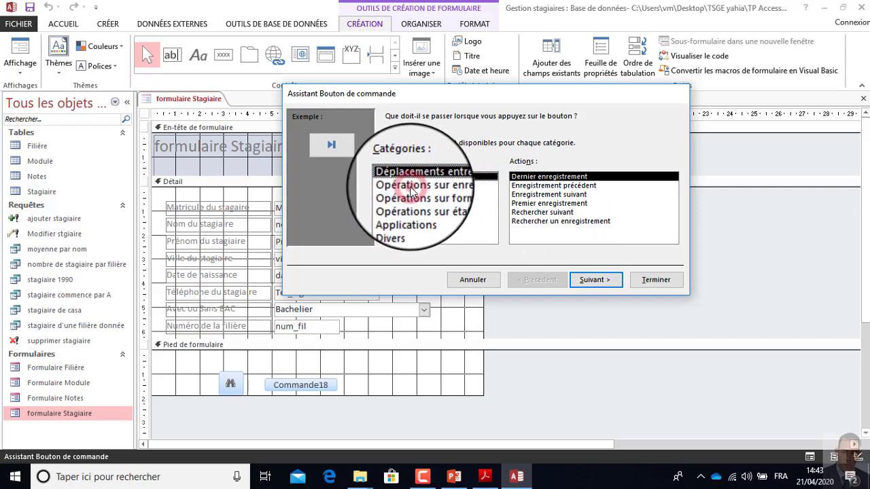
Step: Assign the second button the Supprimer un enregistrement action from the Opérations sur enreg. category
left_click(412, 187)
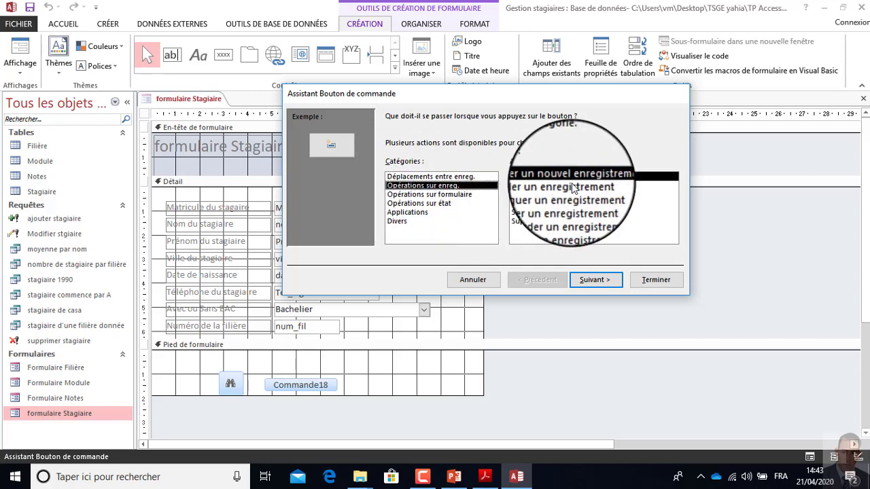
left_click(519, 225)
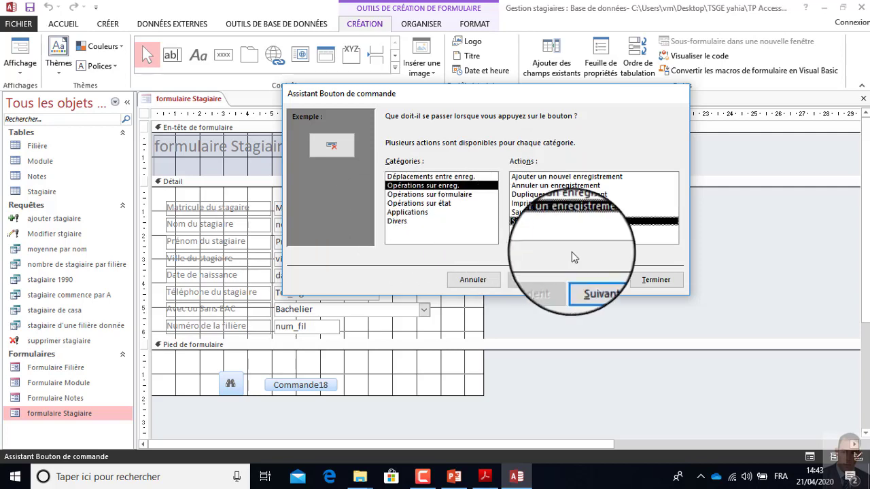
left_click(597, 288)
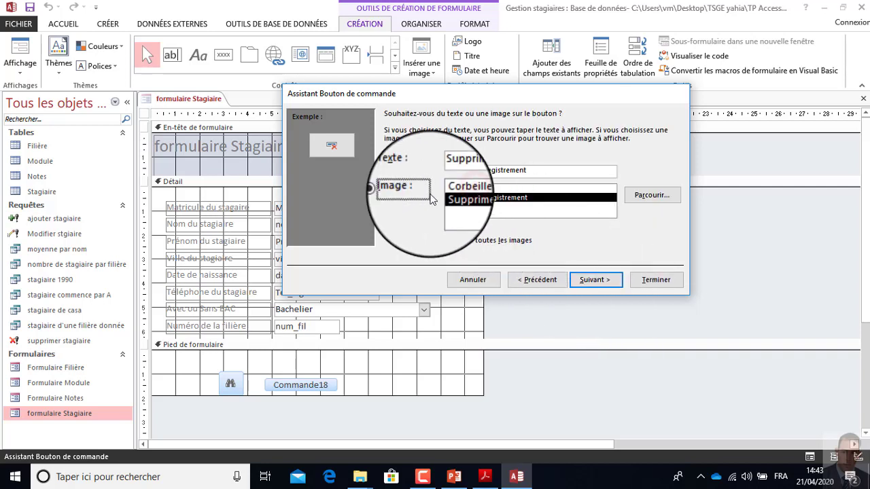
Step: Give the delete button the Corbeille image instead of text and finish the wizard with the default name
left_click(467, 190)
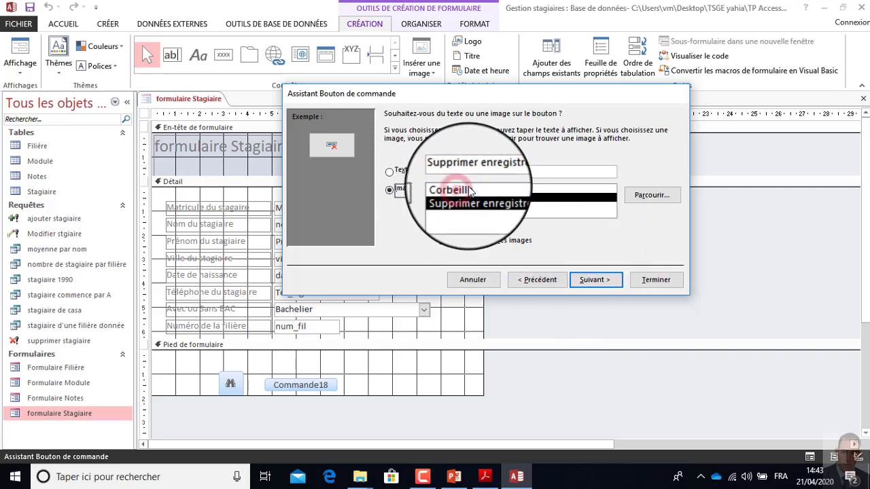
left_click(391, 174)
left_click_drag(533, 171, 430, 170)
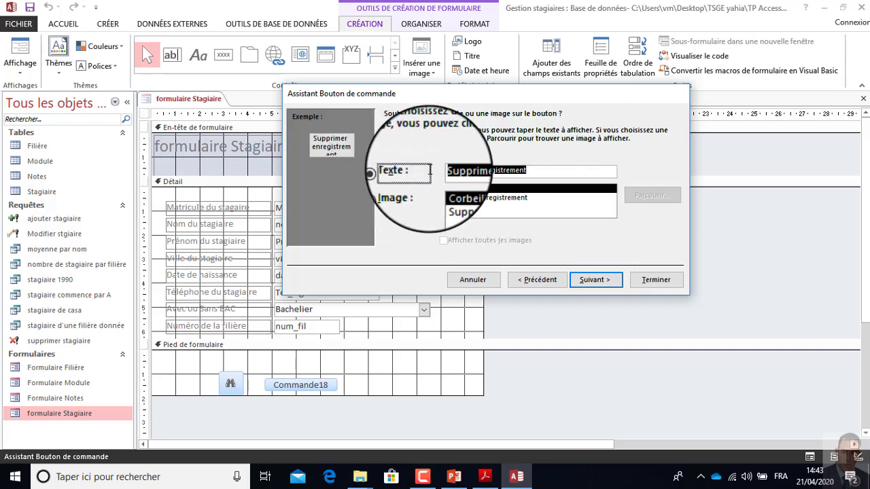
left_click(378, 198)
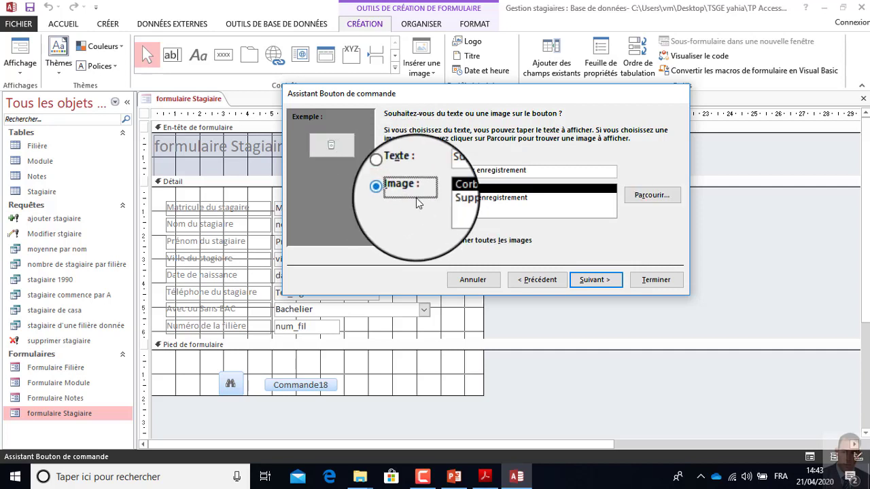
left_click(453, 195)
left_click(461, 188)
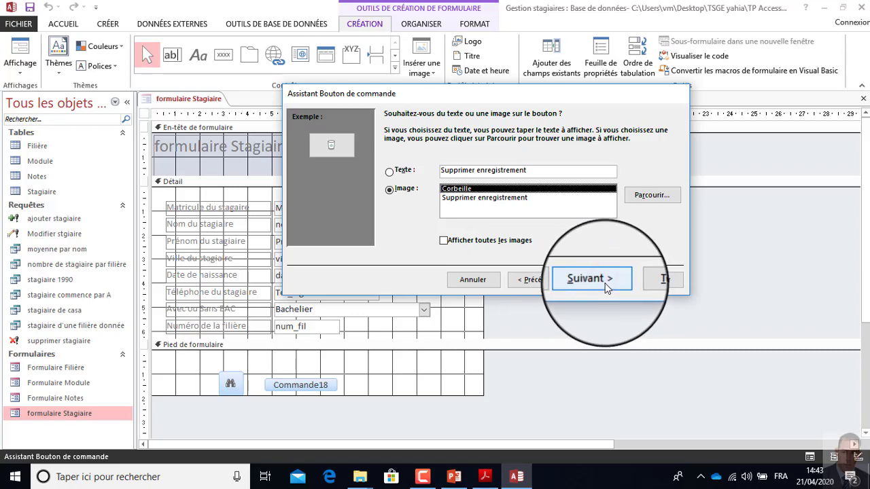
left_click(604, 284)
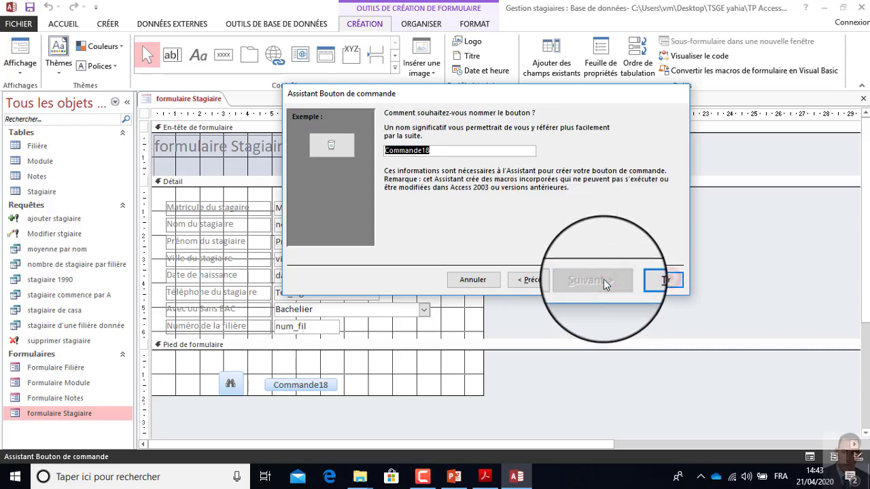
left_click(656, 280)
Step: Check the remaining required button in the Acrobat Reader exercise, and place a third command button beside the delete button in Access
left_click(486, 477)
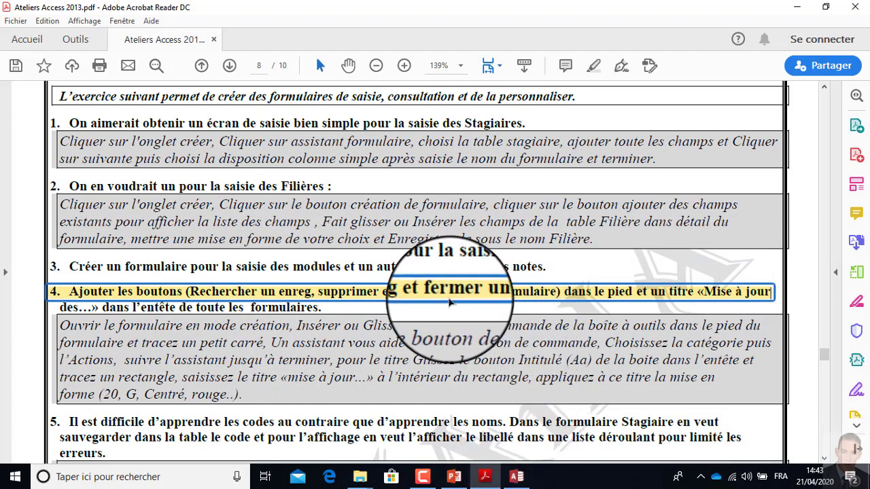
left_click(517, 476)
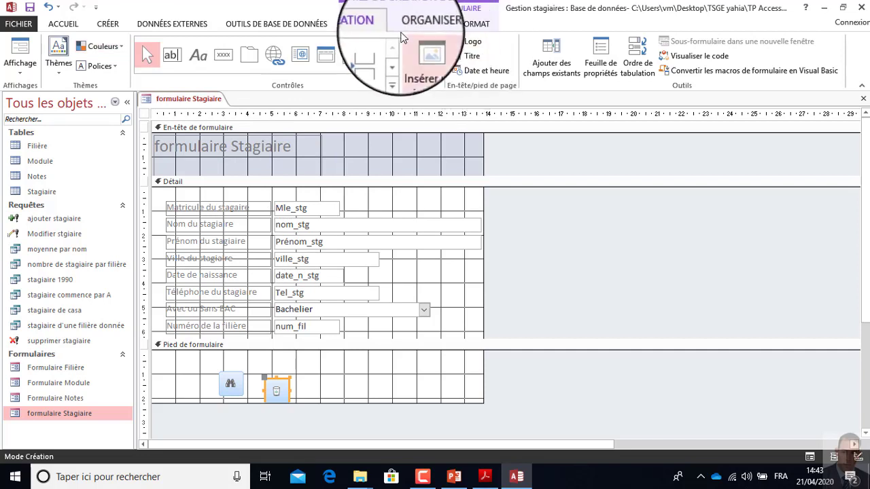
left_click(373, 26)
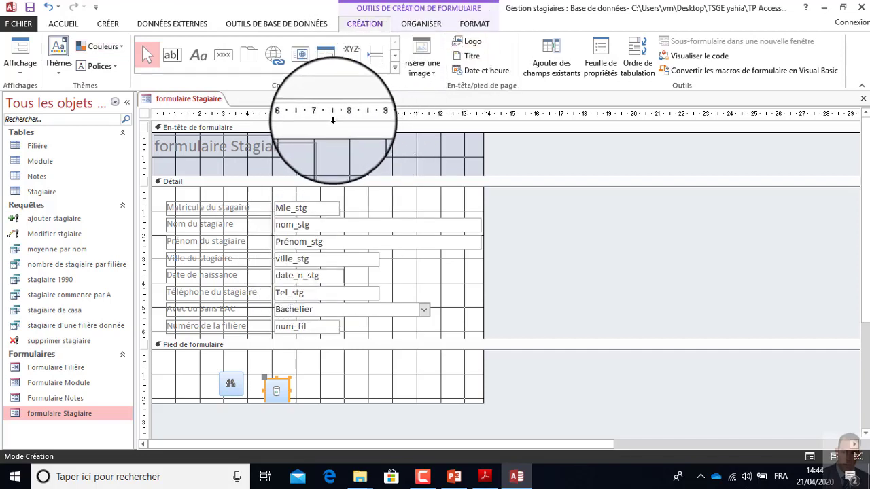
left_click(223, 55)
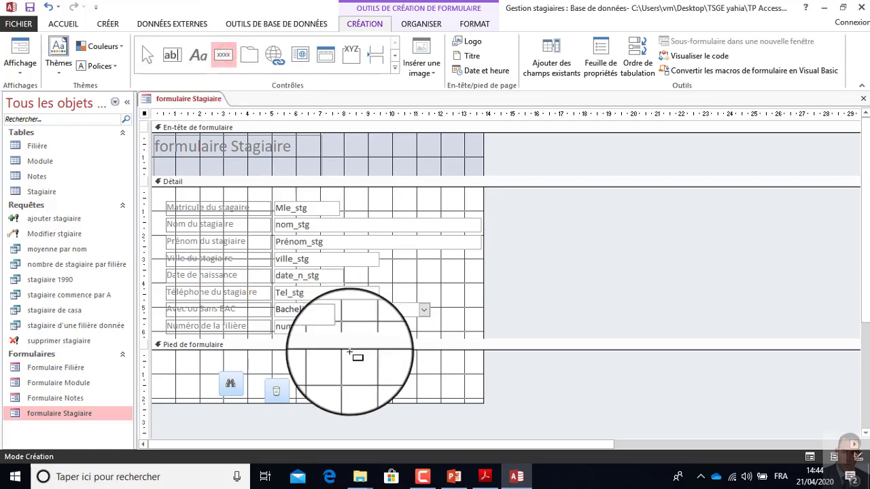
left_click(308, 382)
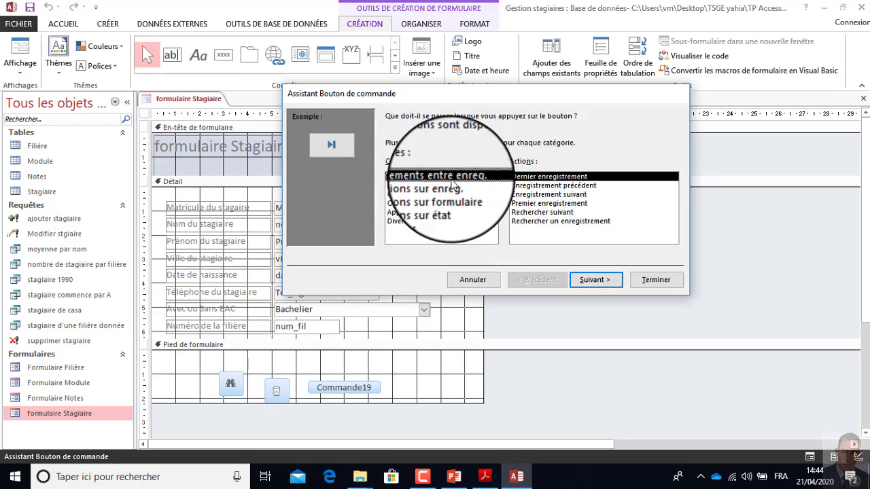
Step: Assign the third button the Fermer un formulaire action from Opérations sur formulaire and finish the wizard with the Sortir par la portière image
left_click(412, 186)
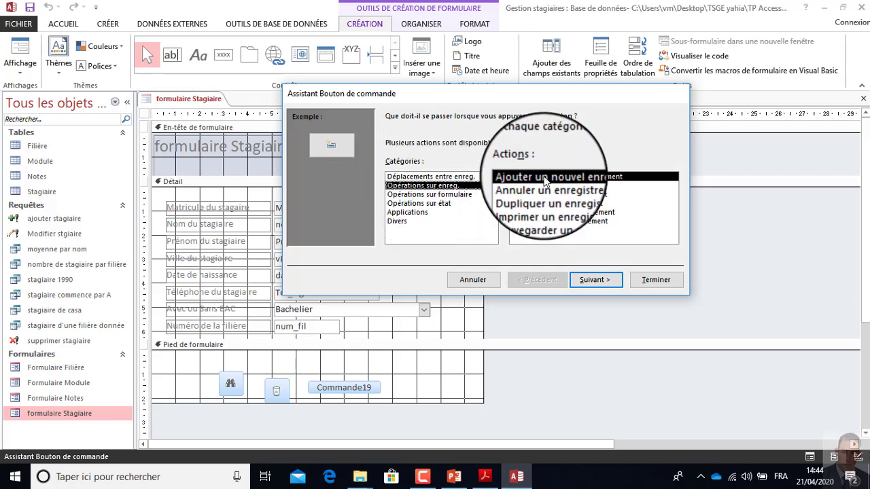
left_click(414, 199)
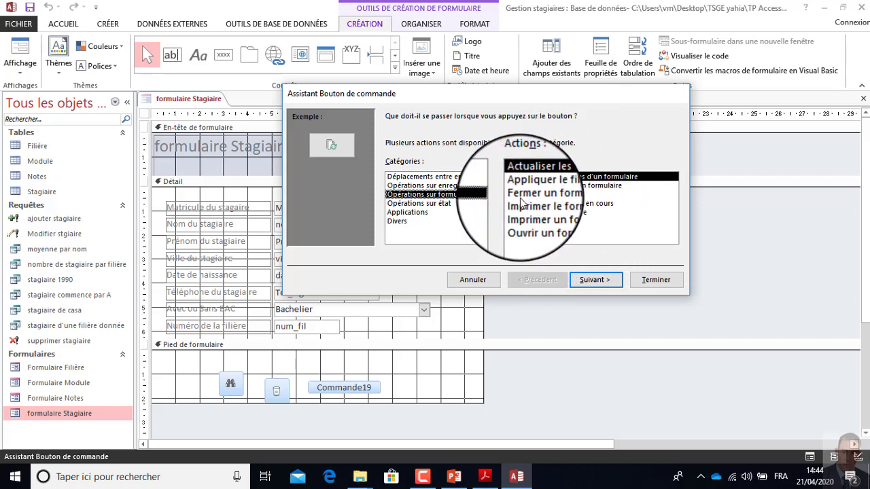
left_click(593, 281)
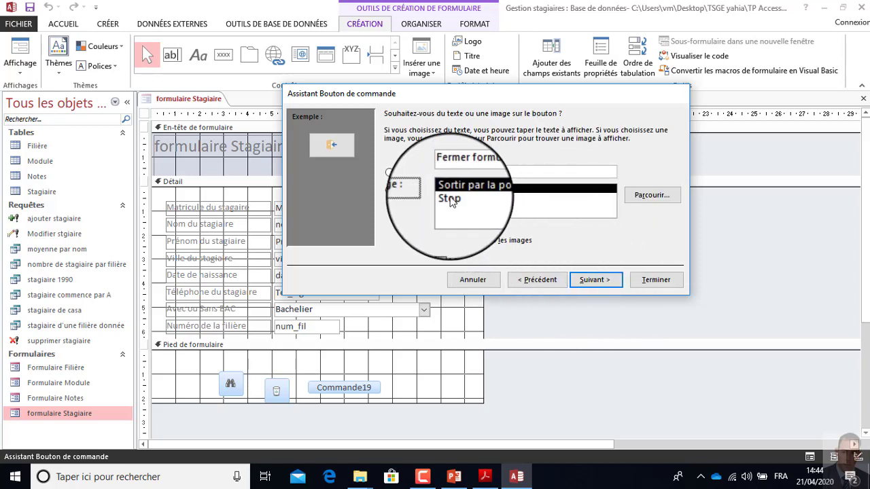
left_click(596, 281)
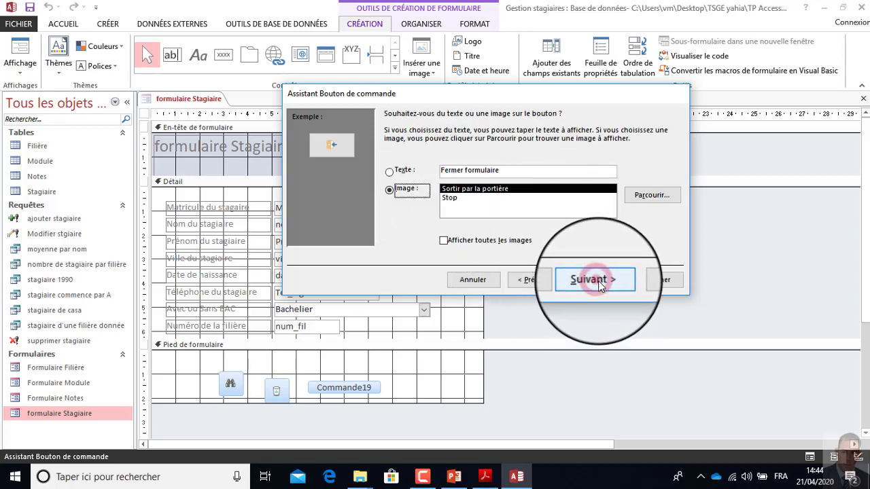
left_click(661, 279)
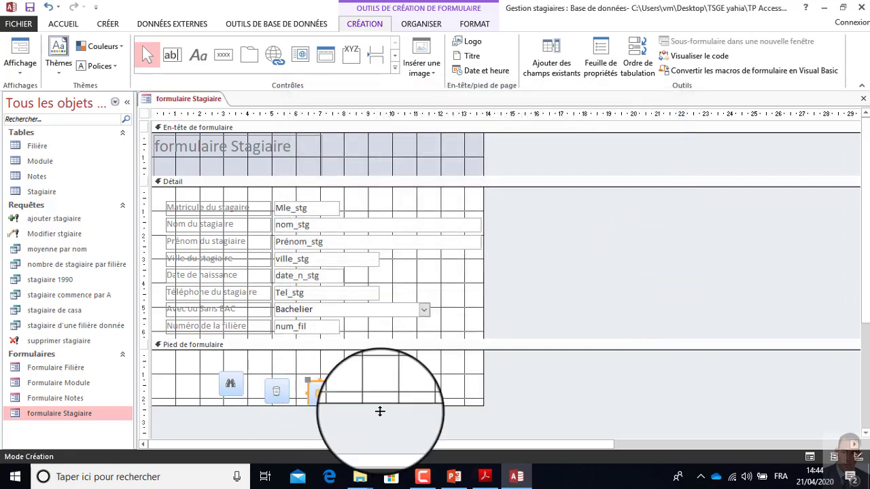
Step: Check the title requirement in the Acrobat Reader exercise, and delete the existing title from the form header in Access
left_click(476, 478)
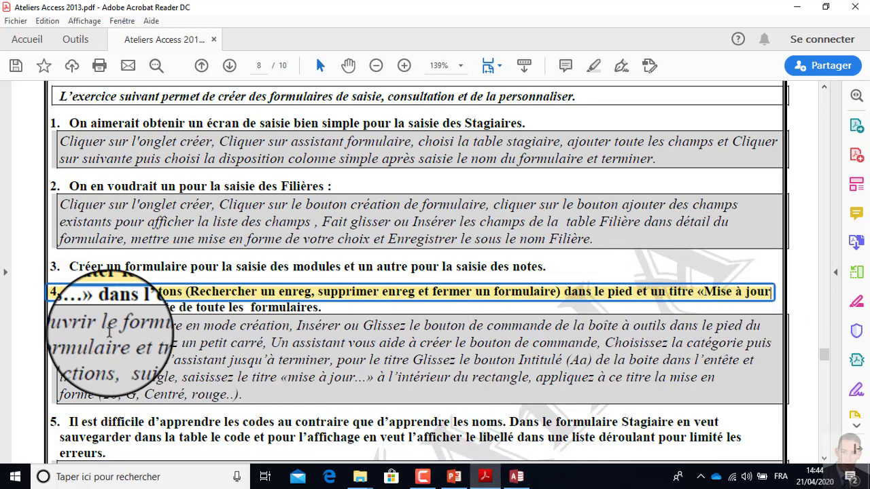
left_click(516, 478)
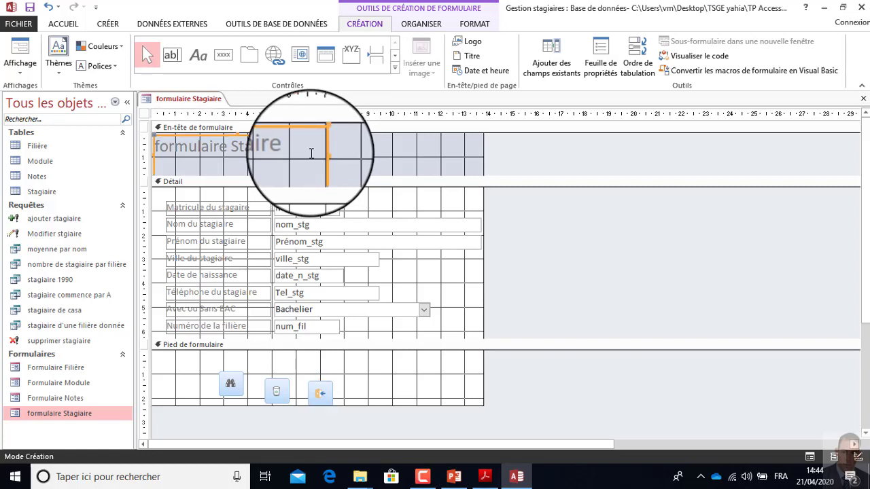
key("Delete")
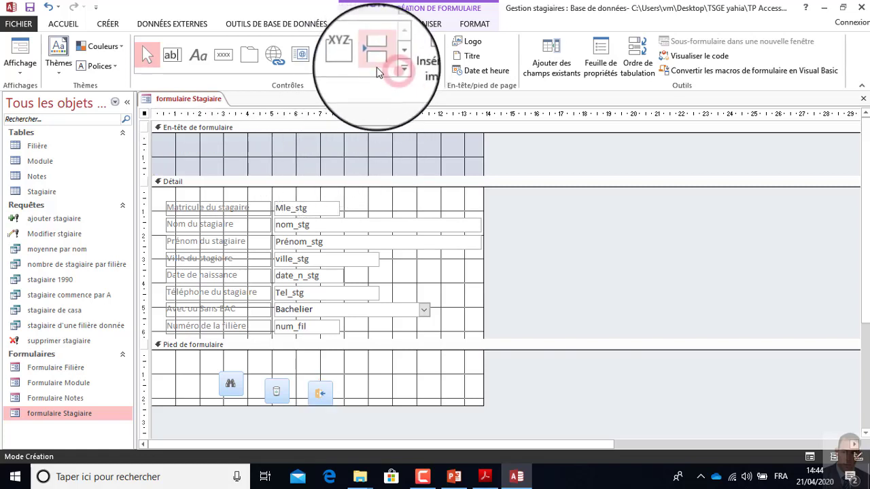
Step: Add a wide label reading "Mise à jour des stagiaires" in the form header
left_click(406, 75)
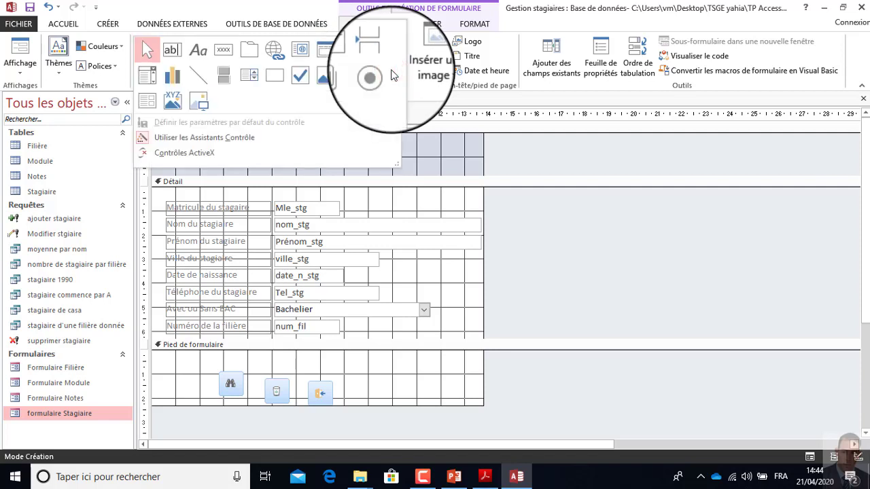
left_click(199, 56)
left_click_drag(199, 141, 412, 163)
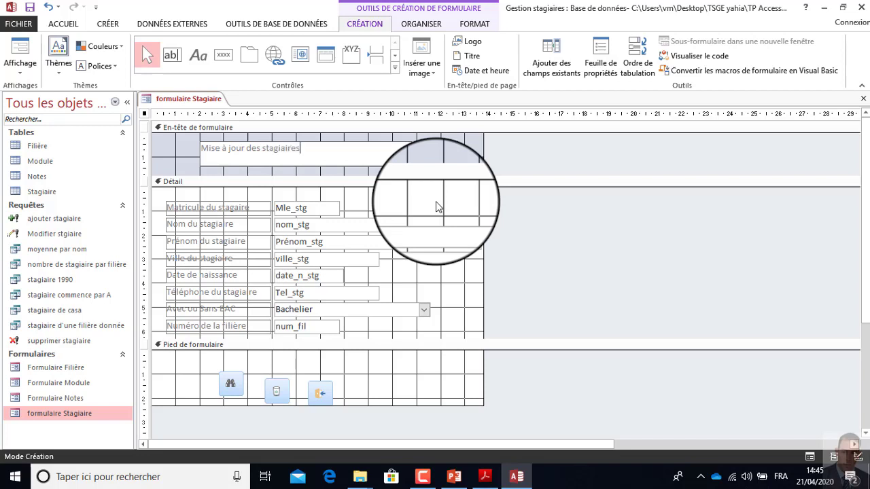
left_click(401, 151)
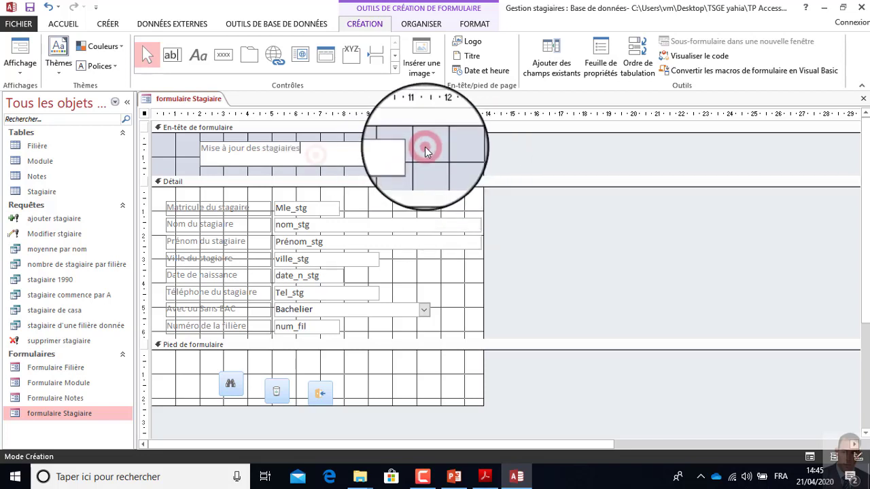
left_click(317, 155)
left_click(317, 156)
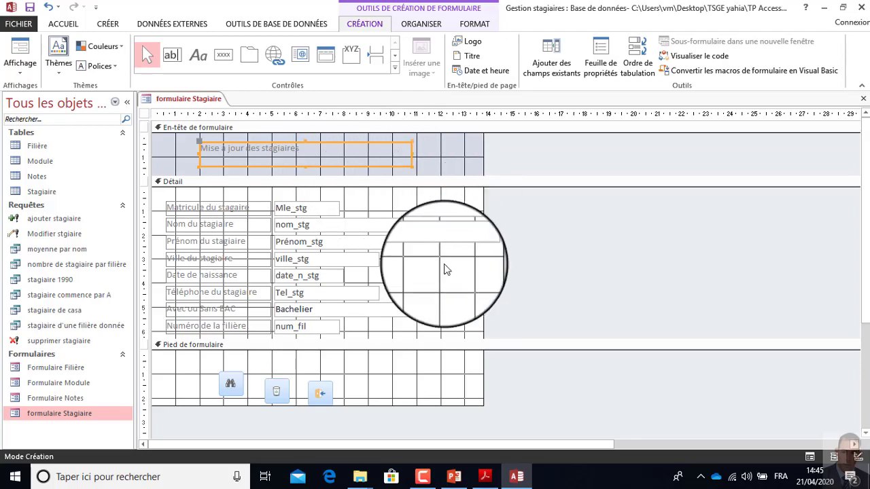
Step: Check the title formatting in the Acrobat Reader exercise, and make the header label red, bold and size 20 in Access
left_click(488, 476)
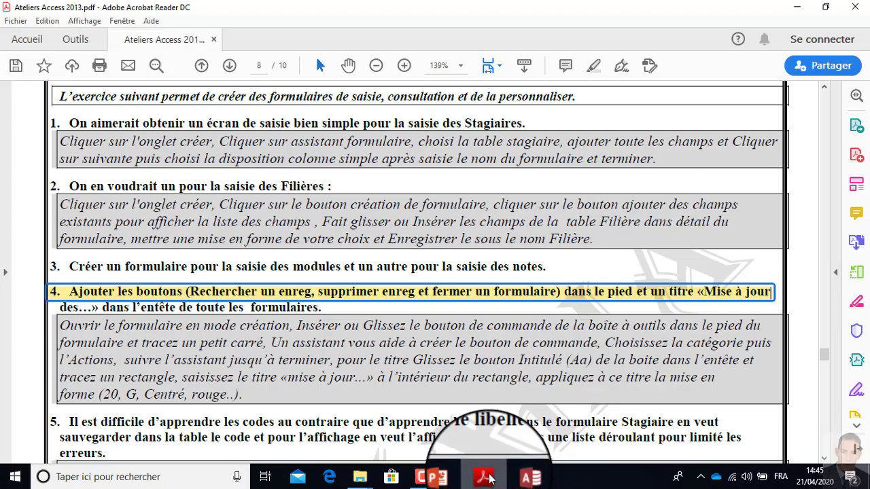
left_click(489, 478)
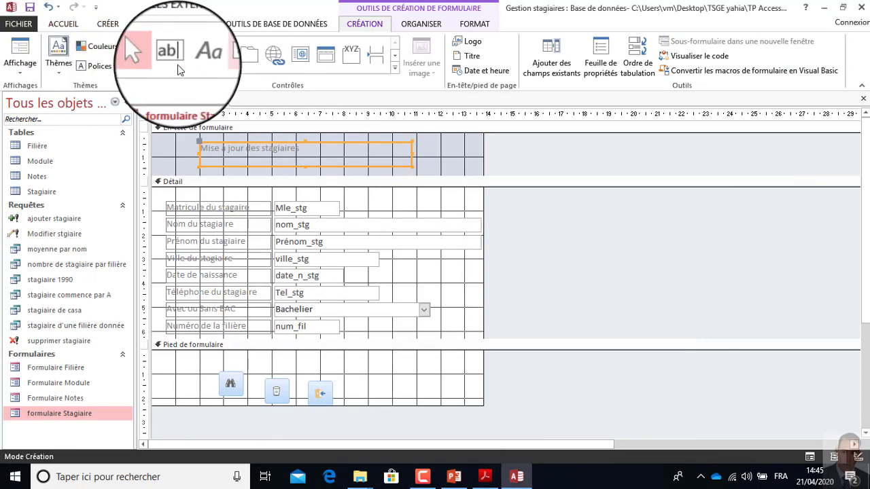
left_click(63, 24)
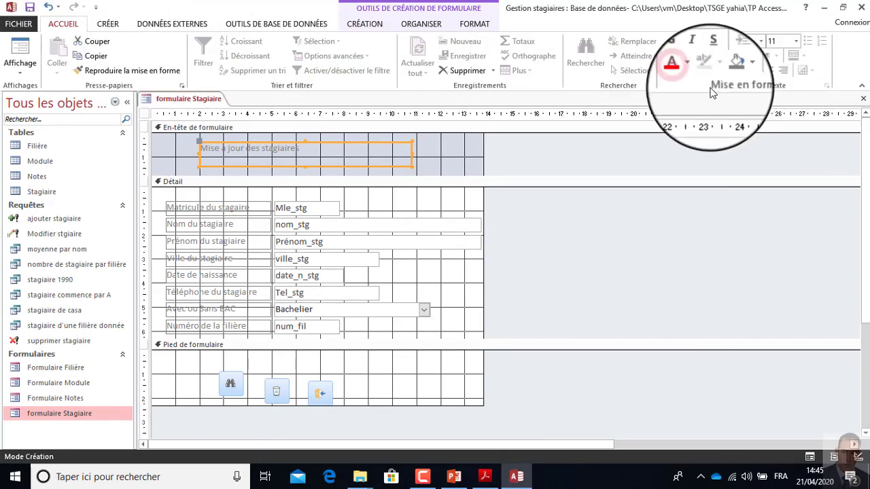
left_click(685, 72)
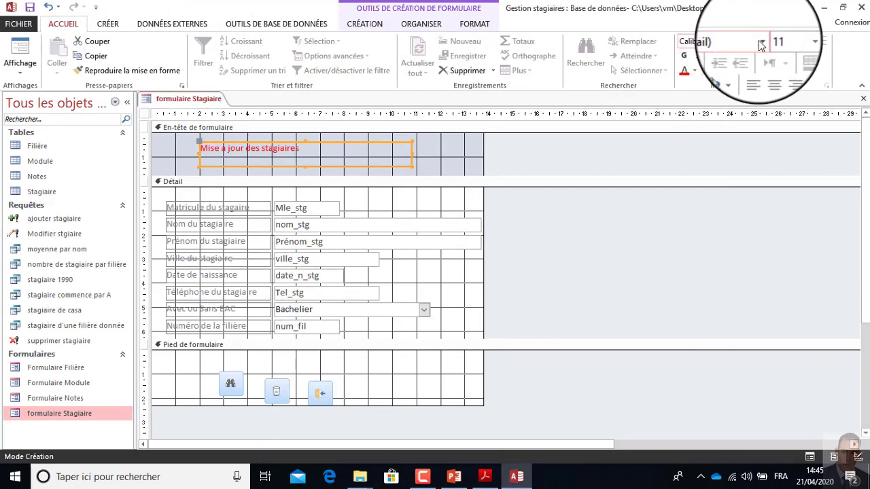
left_click(684, 58)
left_click(794, 40)
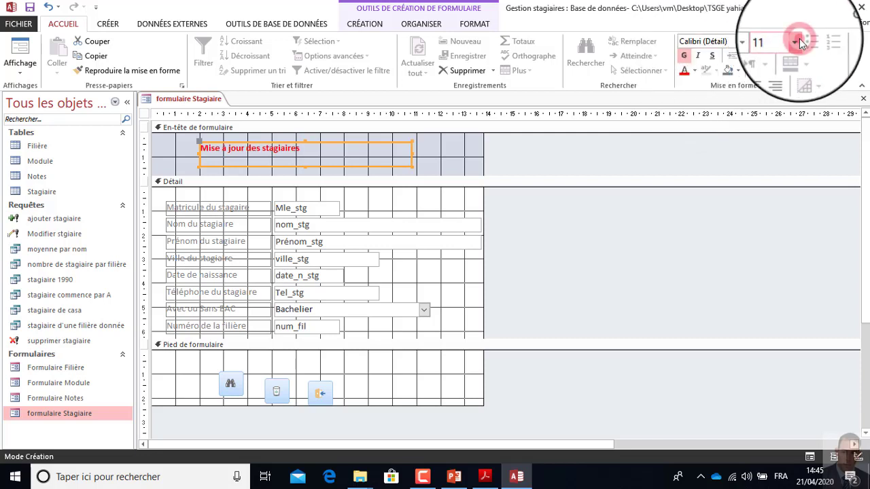
left_click(789, 148)
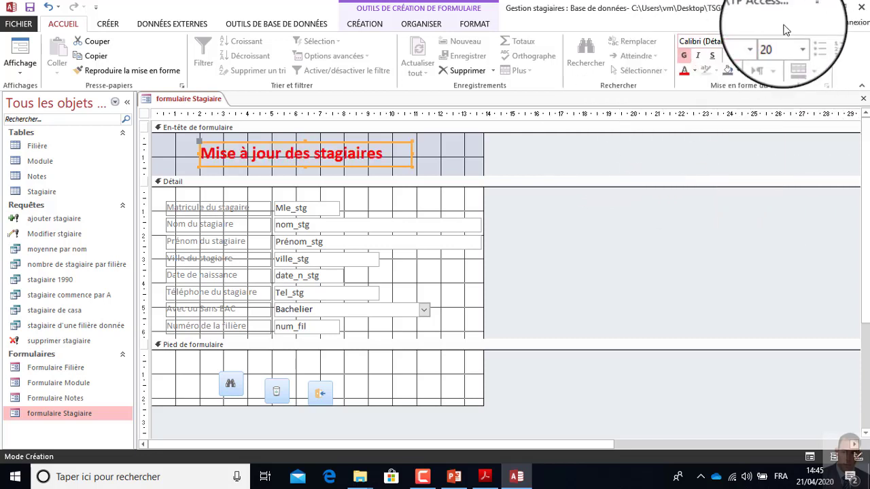
Step: Set the header title's font to Arial Black and widen its label on both sides to fit the whole text
left_click(760, 43)
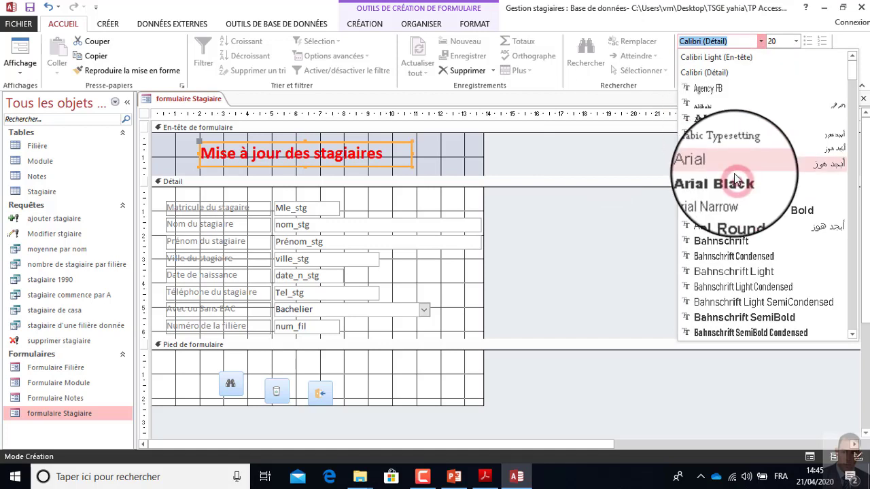
left_click(722, 178)
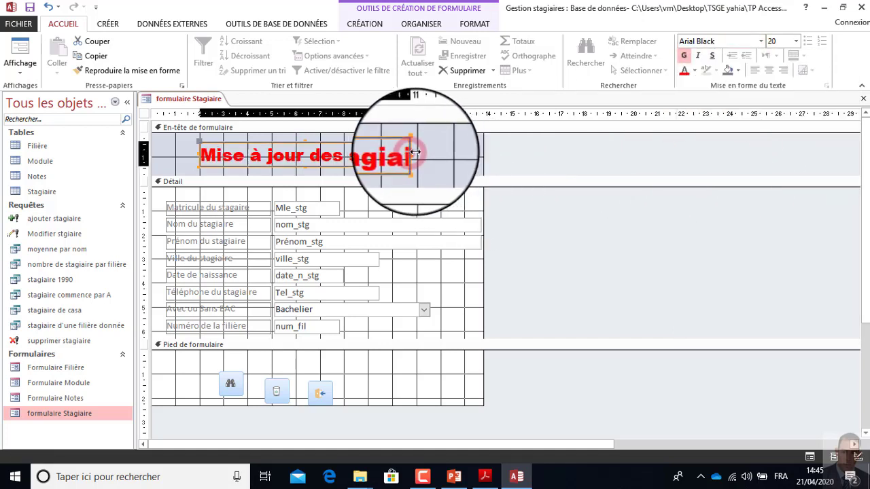
left_click_drag(403, 155, 462, 155)
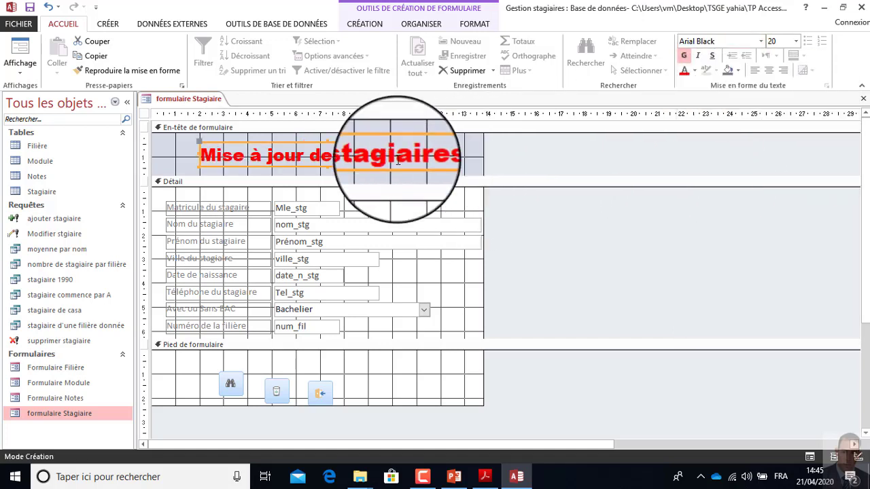
left_click(200, 155)
left_click(408, 170)
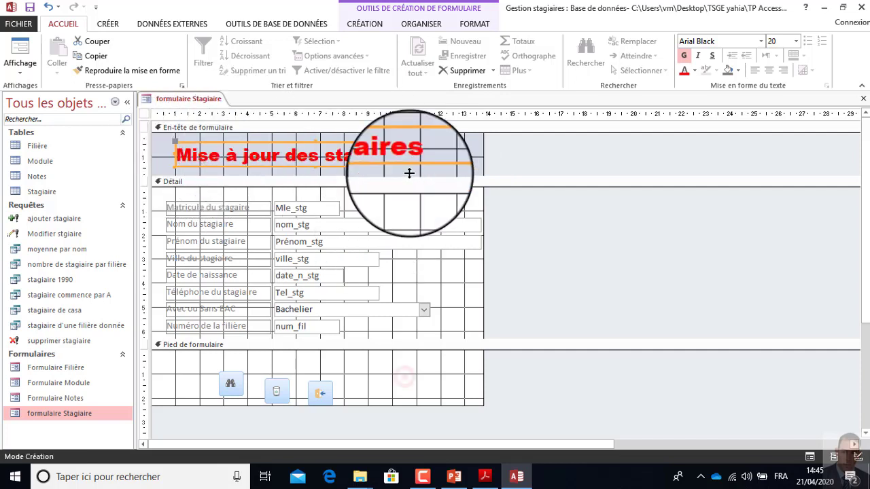
Step: Move the three command buttons to the top of the form footer and align them in one row
left_click(364, 394)
left_click_drag(346, 372, 238, 406)
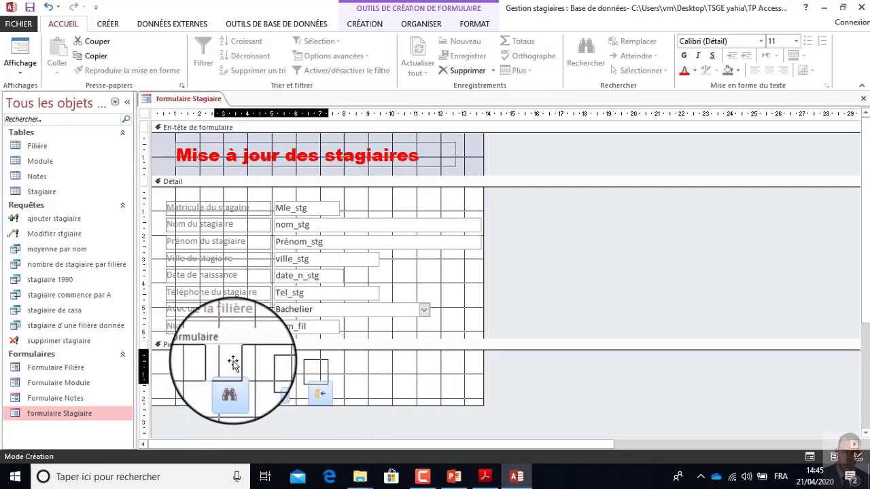
left_click(273, 369)
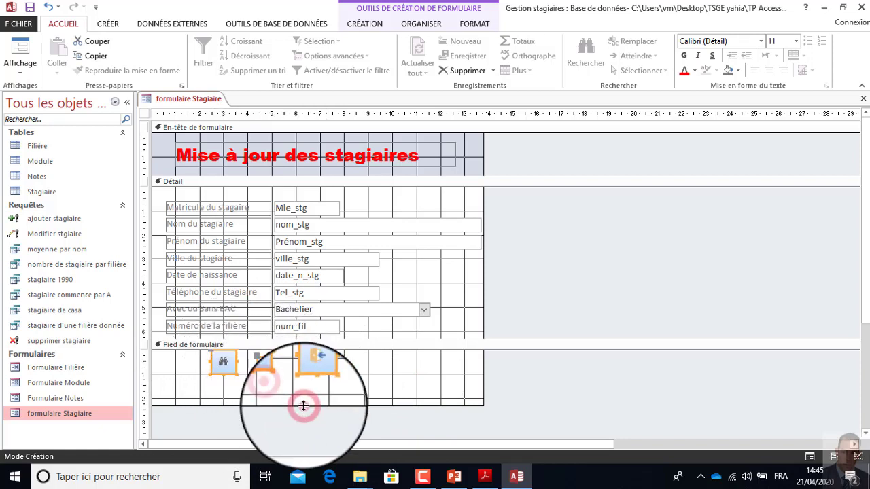
left_click(275, 382)
left_click(272, 373)
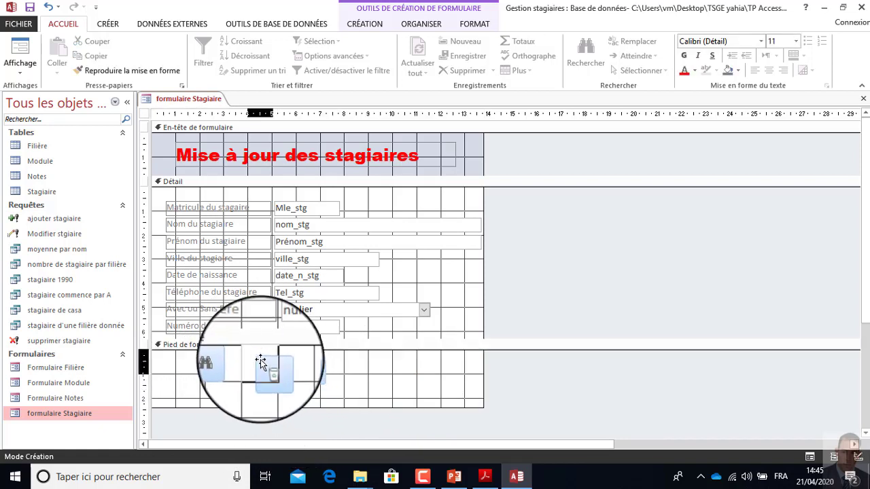
left_click_drag(261, 362, 307, 364)
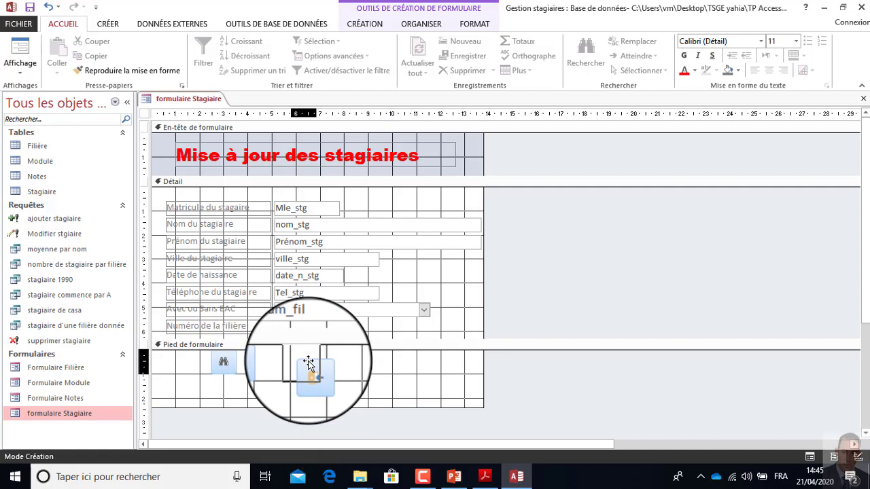
Step: Save the Stagiaire form and review exercise 4 in Acrobat Reader before returning to Access
left_click(31, 8)
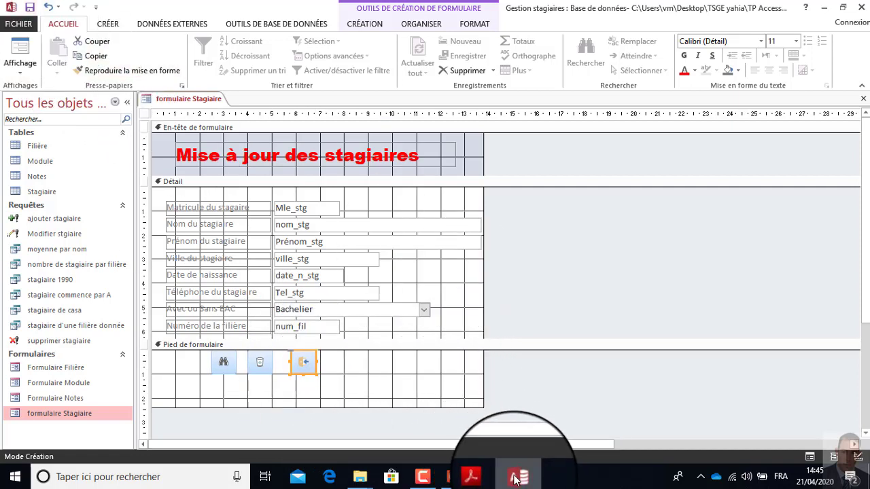
mouse_move(517, 480)
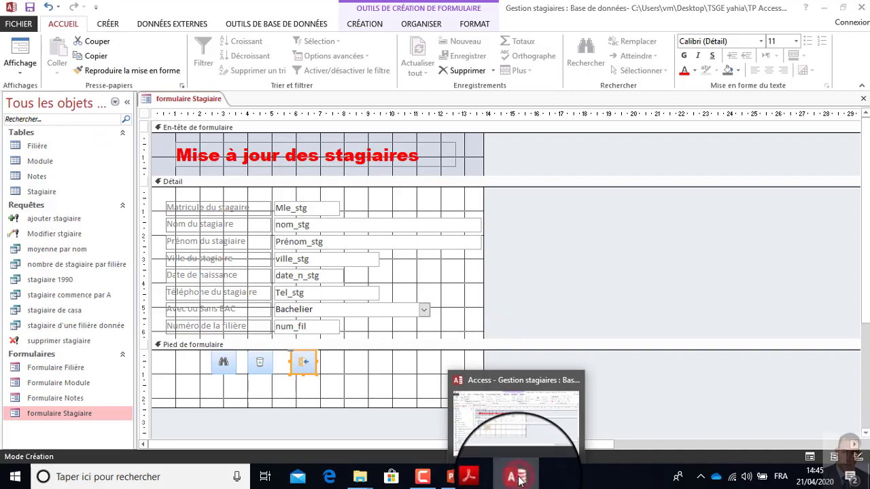
left_click(519, 480)
left_click(480, 478)
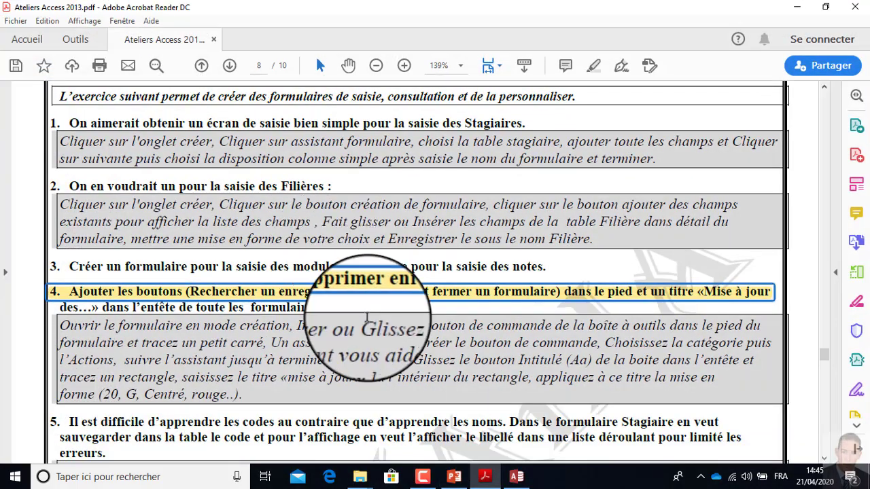
left_click(517, 478)
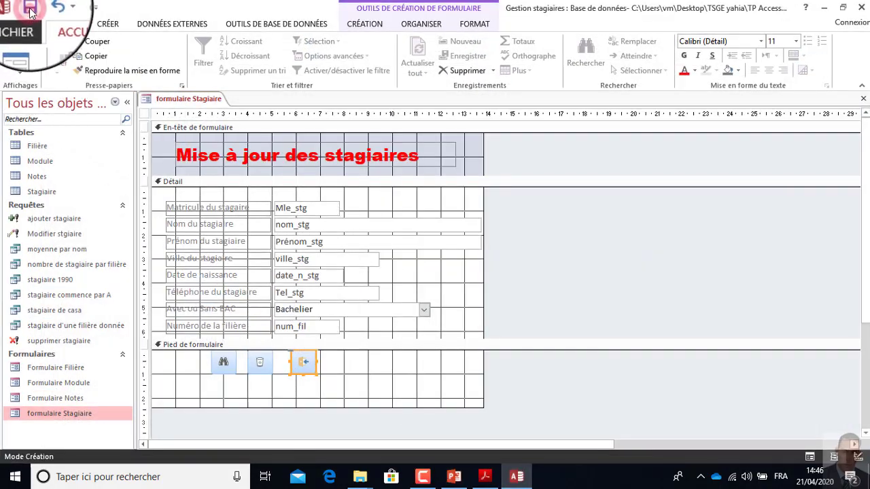
Step: Display the Stagiaire form in Form view and search the whole active document for a trainee's surname using the footer's search button
left_click(24, 47)
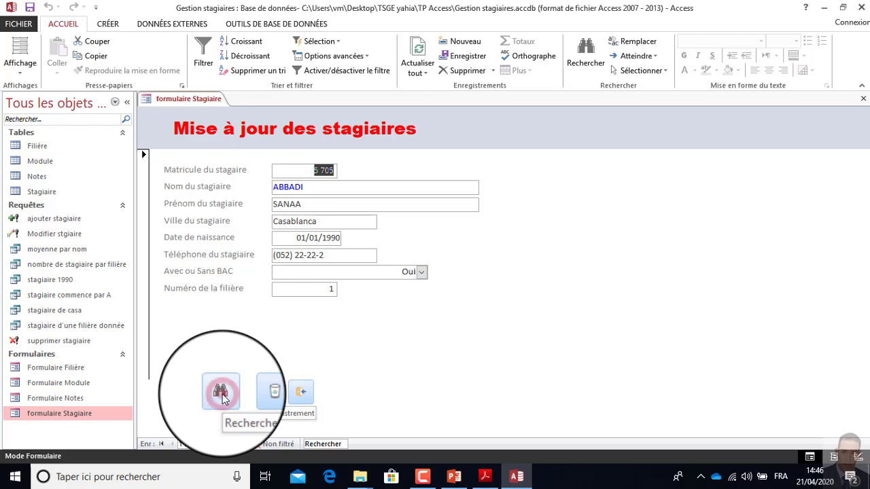
left_click(221, 392)
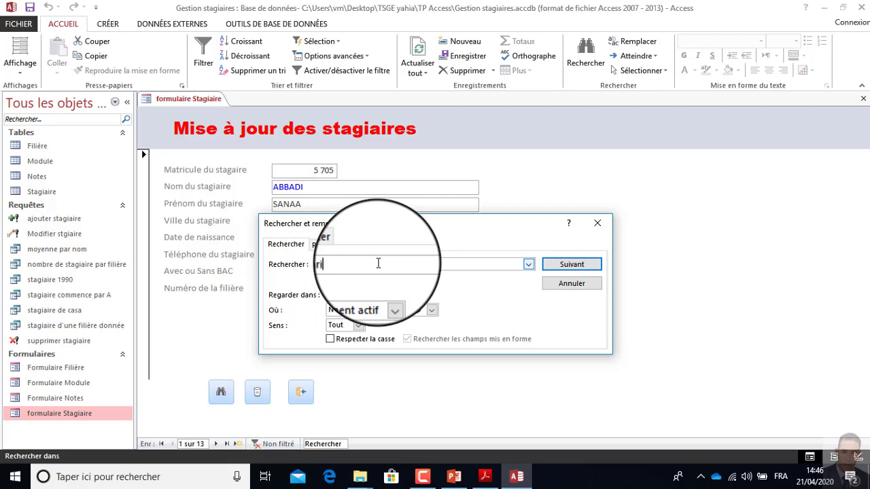
type("bari")
left_click(352, 299)
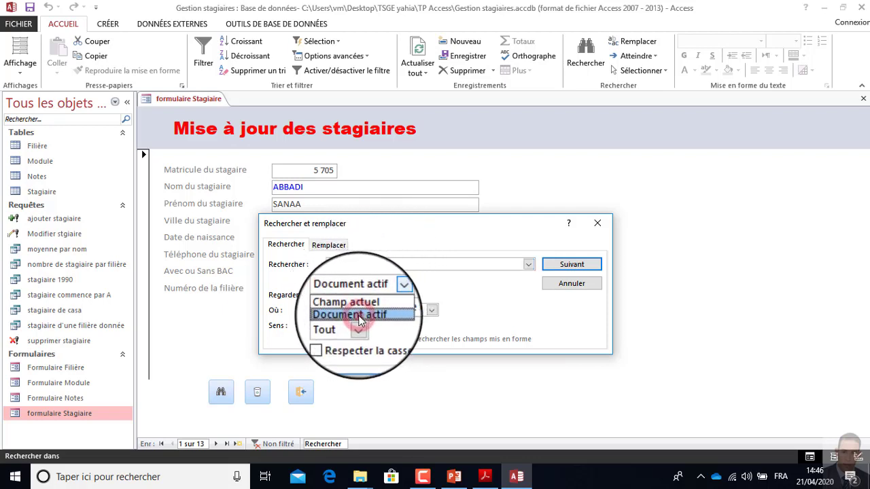
left_click(365, 314)
left_click(591, 269)
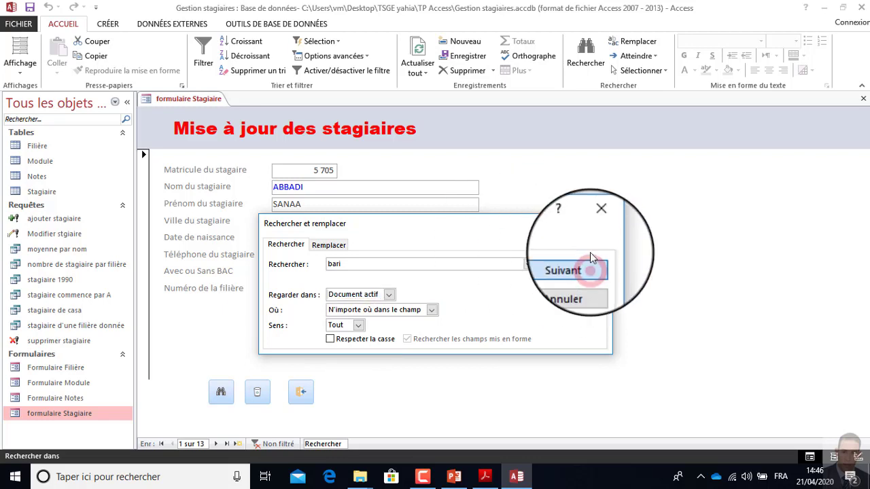
left_click(593, 228)
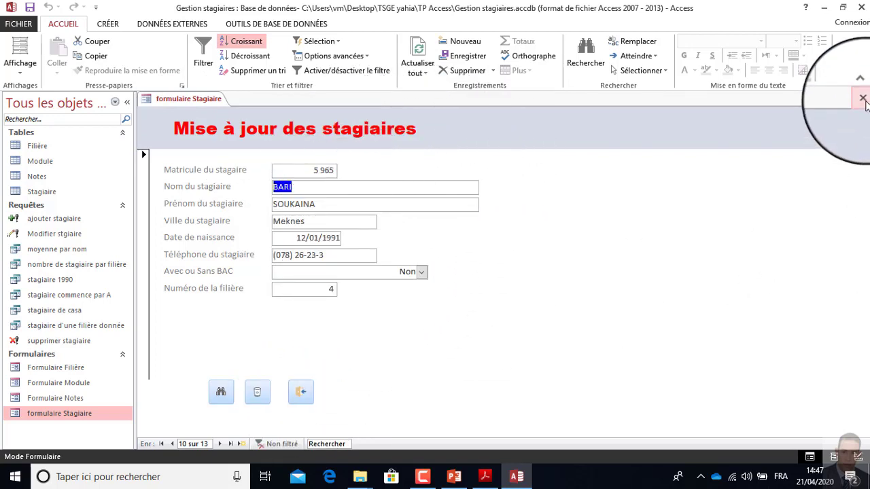
Step: Test the footer's close button on the Stagiaire form, reopen the form from the object list and close it again
left_click(301, 392)
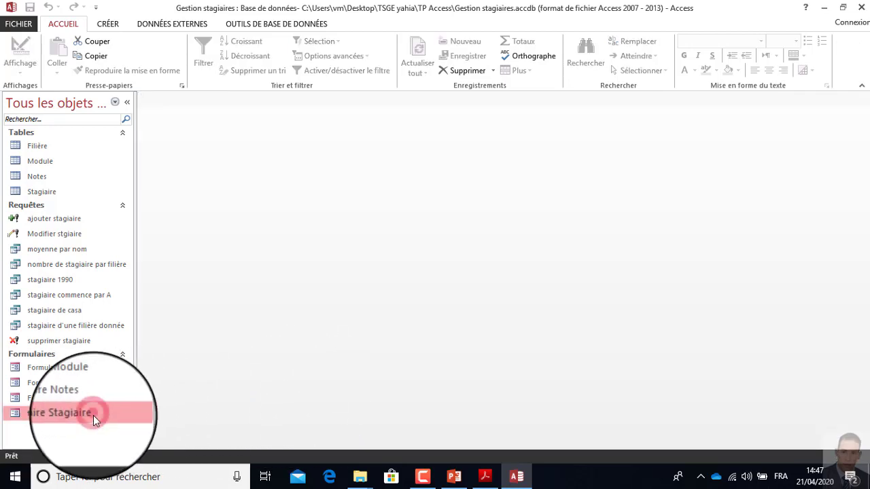
double_click(92, 413)
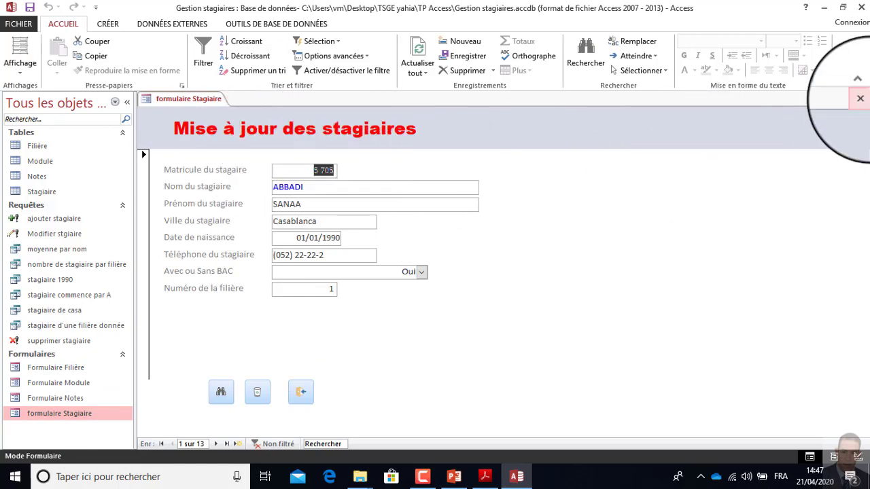
left_click(862, 100)
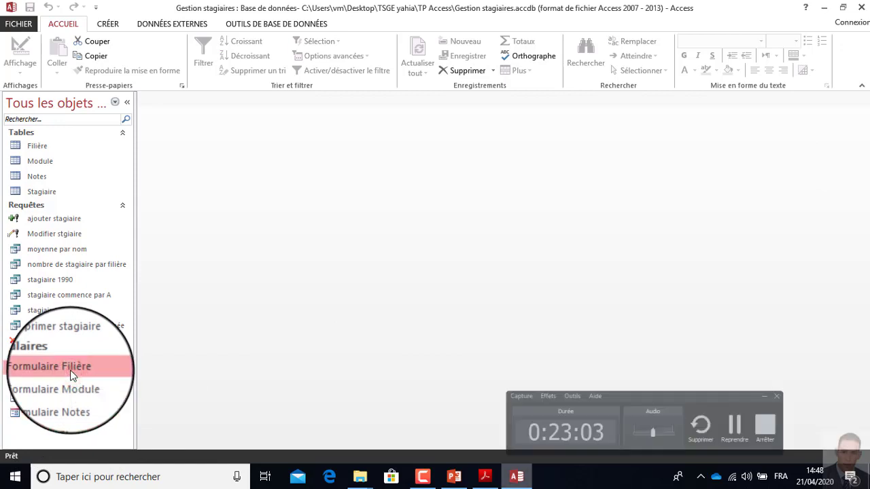
Step: Open Formulaire Filière in design view and add a footer button that finds a record, using the Jumelles (Rechercher) image
right_click(80, 368)
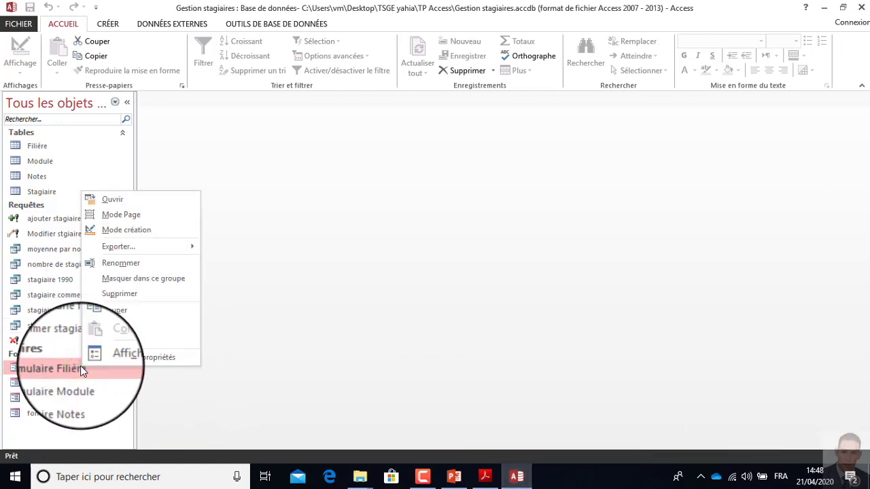
left_click(136, 234)
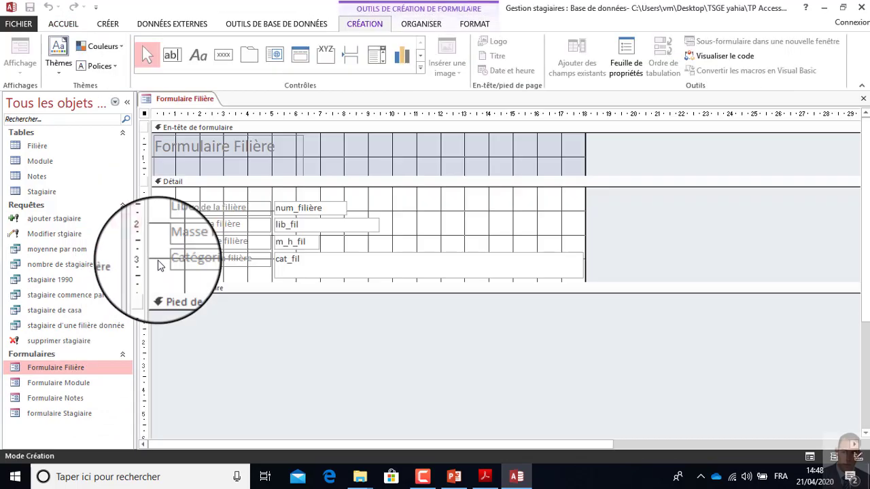
left_click(224, 55)
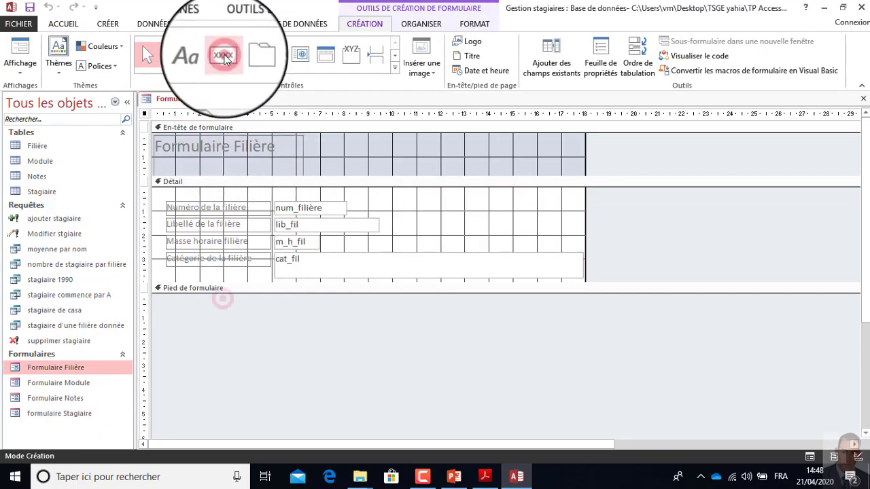
left_click(226, 300)
left_click(542, 221)
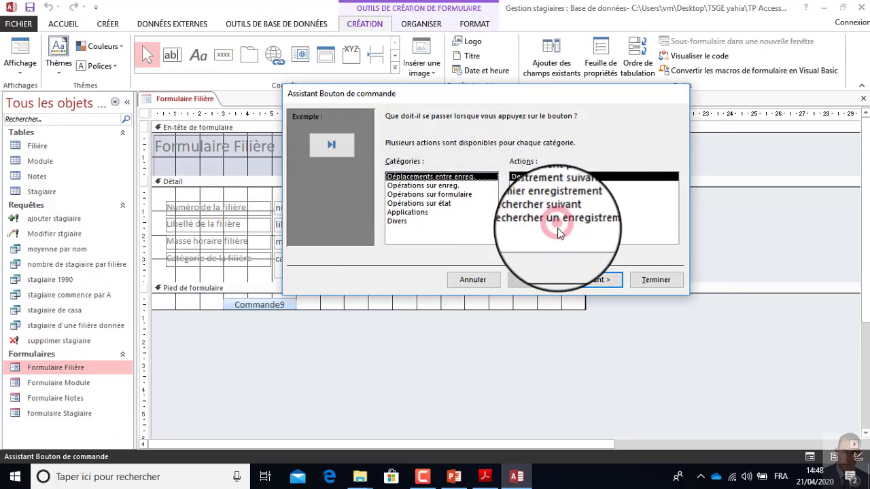
left_click(609, 281)
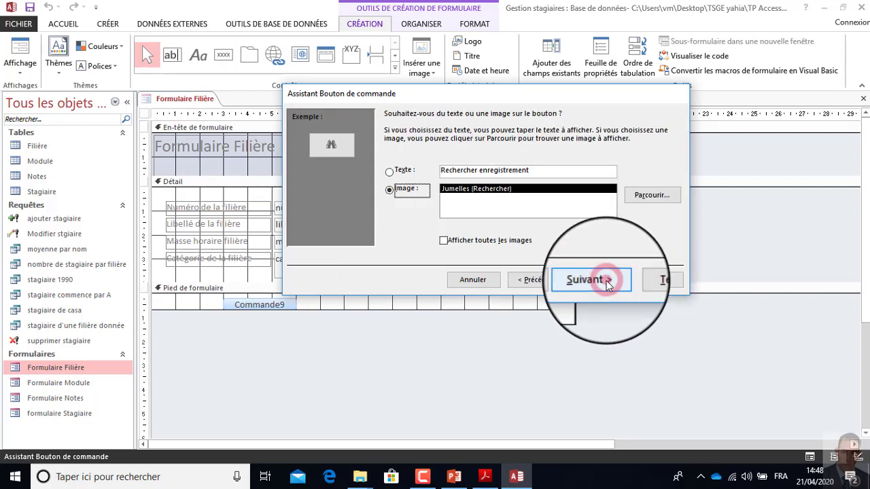
left_click(619, 280)
left_click(640, 280)
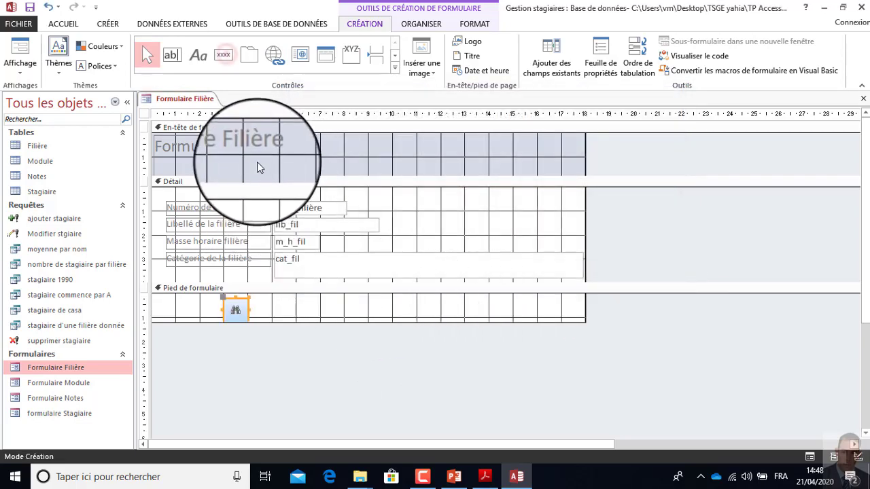
Step: Add a second button in the Filière form's footer that deletes a record, with the Corbeille image
left_click(224, 55)
left_click(272, 306)
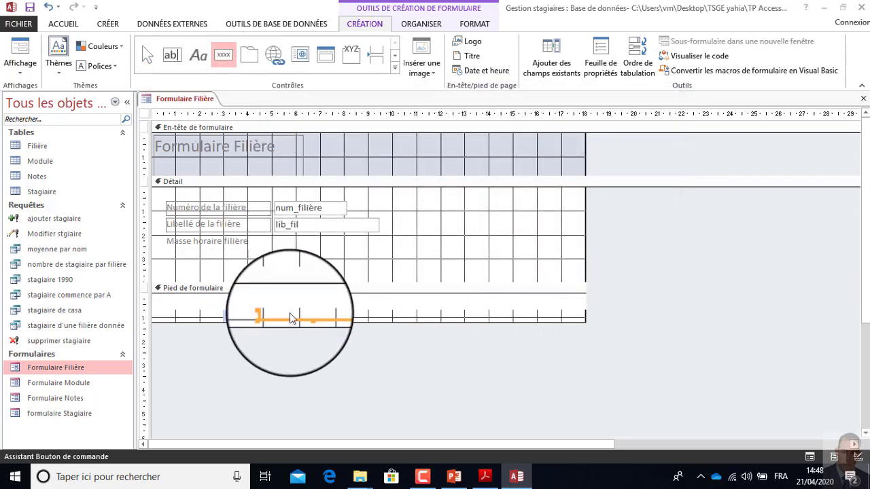
left_click(428, 185)
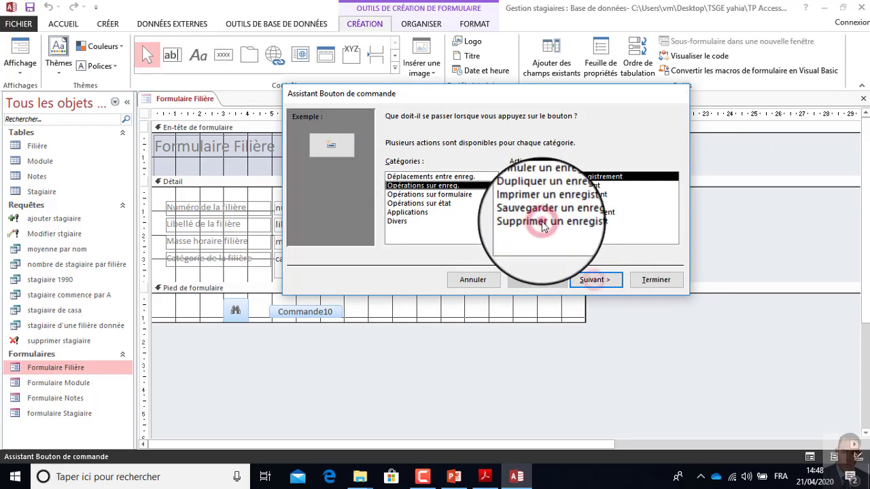
left_click(544, 223)
left_click(601, 279)
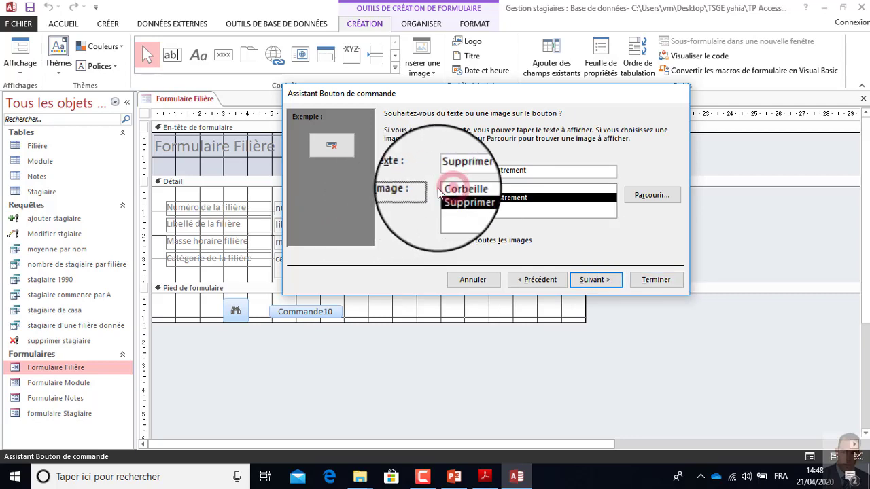
left_click(652, 282)
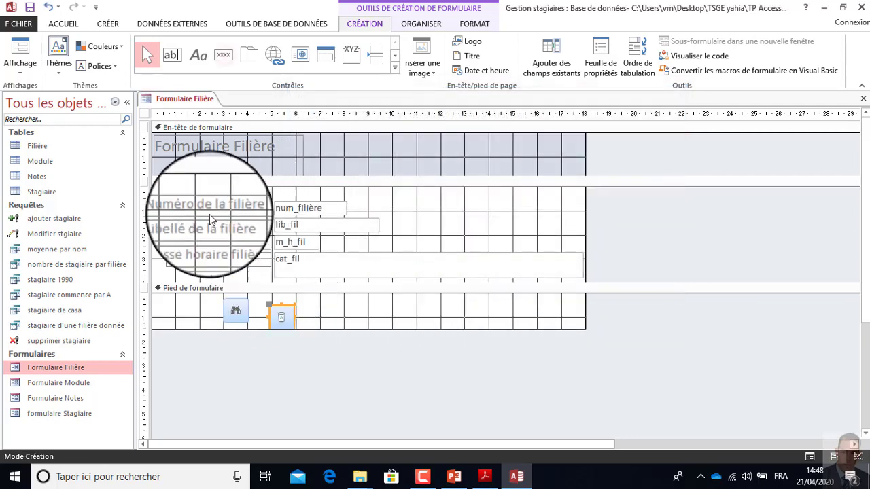
Step: Add a third button in the Filière form's footer that closes the form, with the exit-door image
left_click(224, 54)
left_click(318, 307)
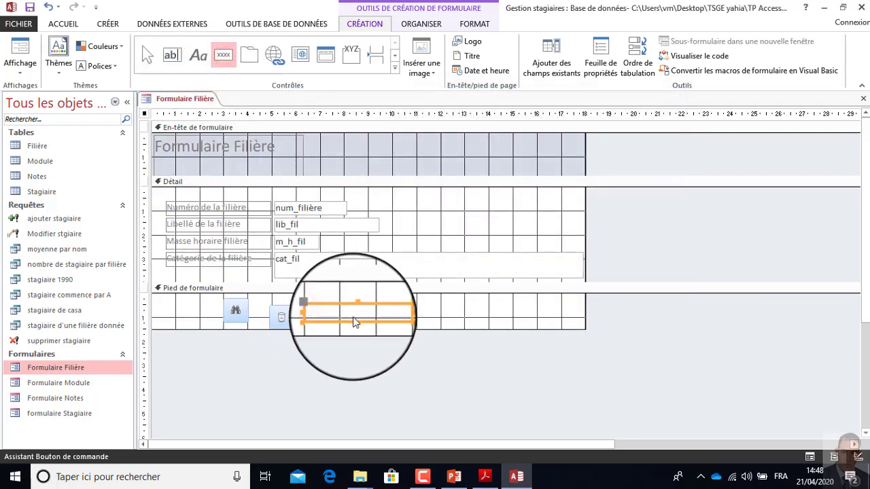
left_click(429, 195)
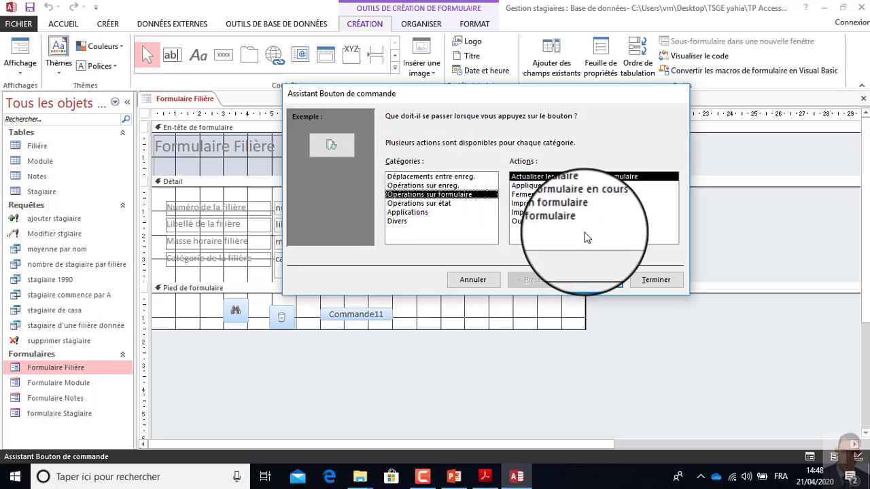
left_click(544, 194)
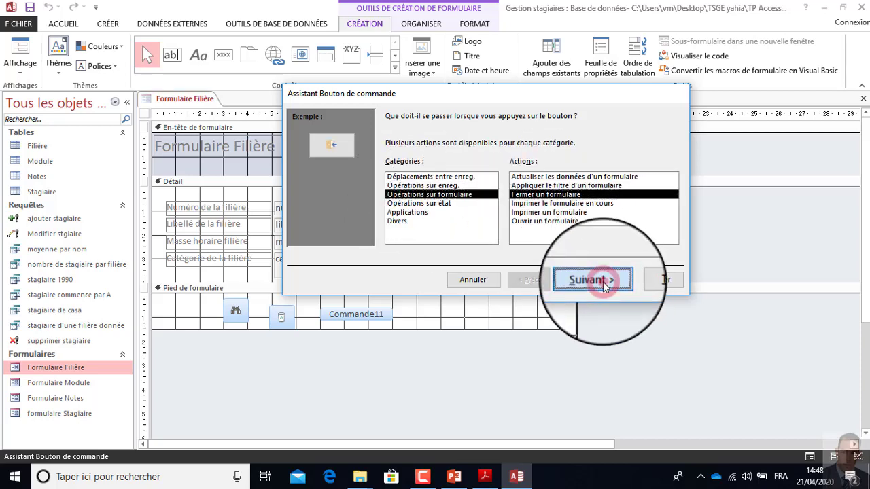
left_click(593, 280)
left_click(663, 280)
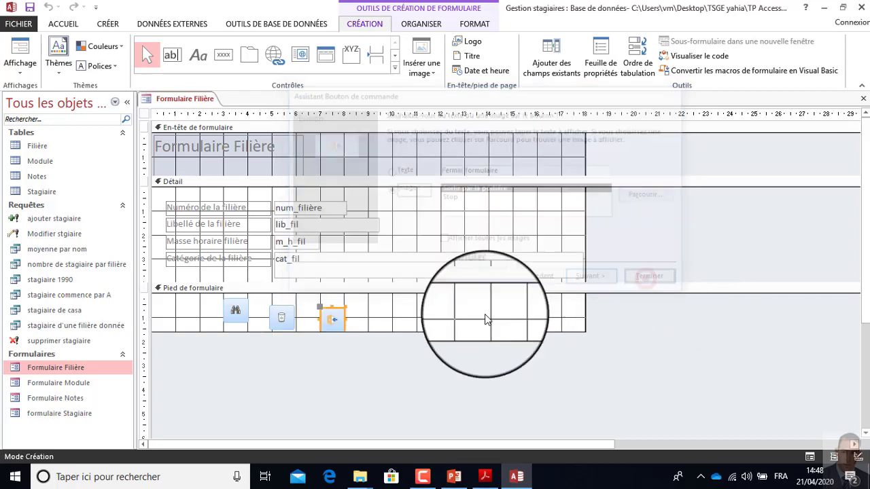
Step: Replace the Filière form's header title with a label about 10 cm wide reading "Mise à jour des Filières"
left_click(301, 157)
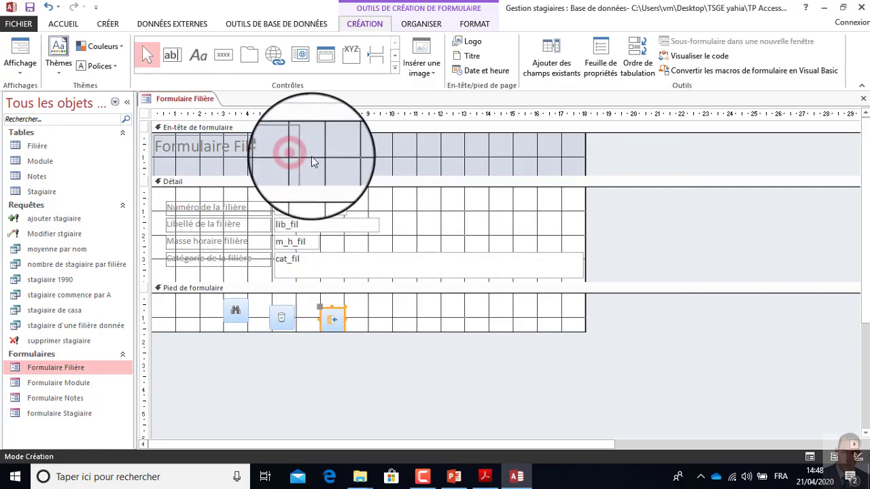
key("Delete")
left_click(197, 55)
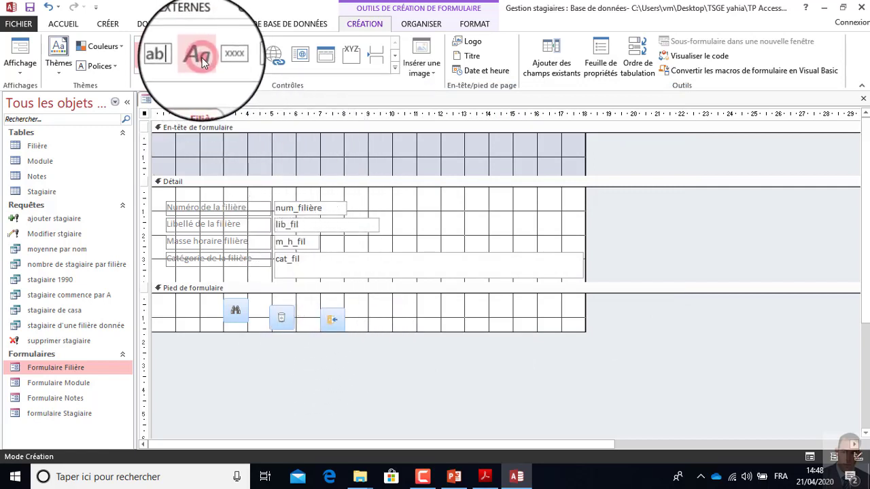
left_click_drag(209, 141, 454, 164)
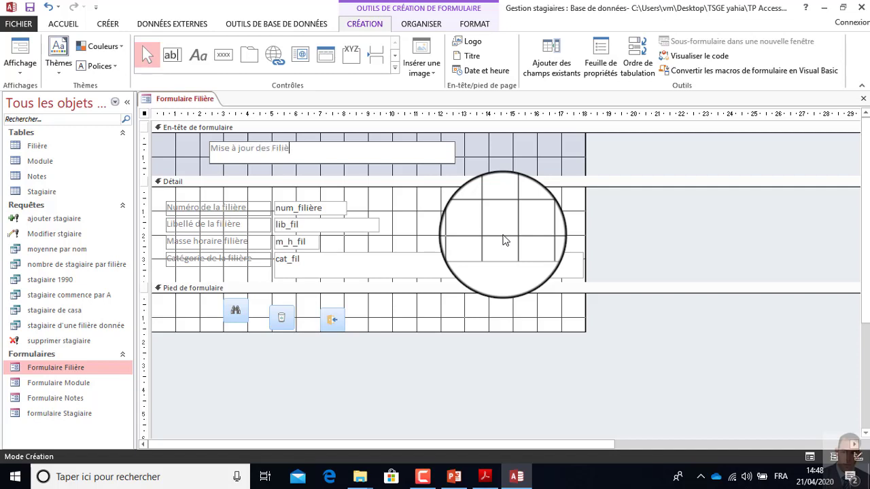
left_click_drag(309, 148, 97, 154)
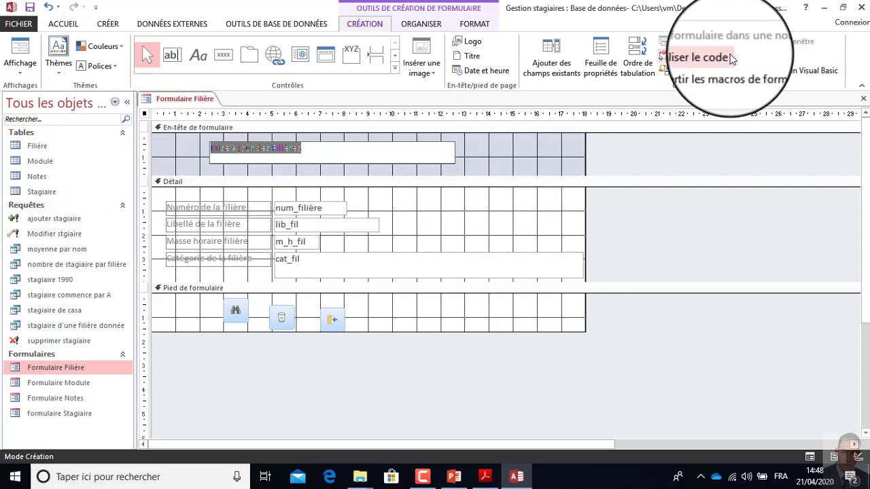
left_click(468, 159)
left_click(457, 153)
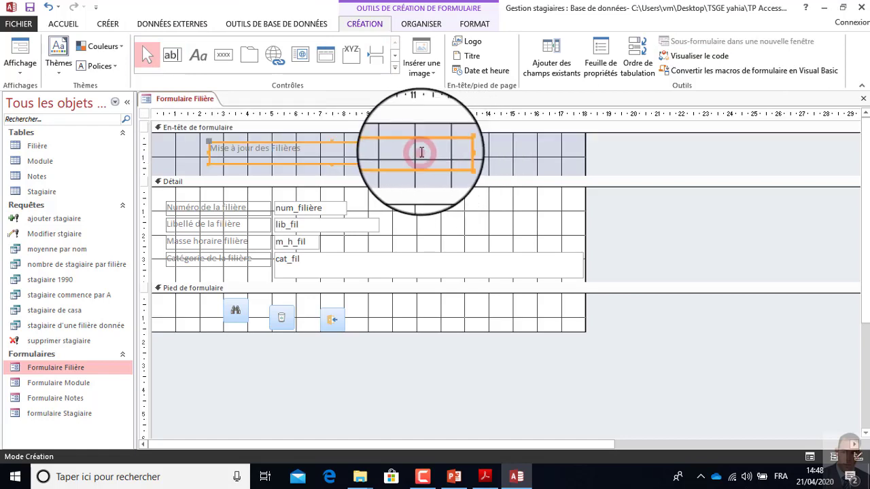
Step: Format the Filière form's header label in red, bold, Arial Black, size 16
left_click(73, 26)
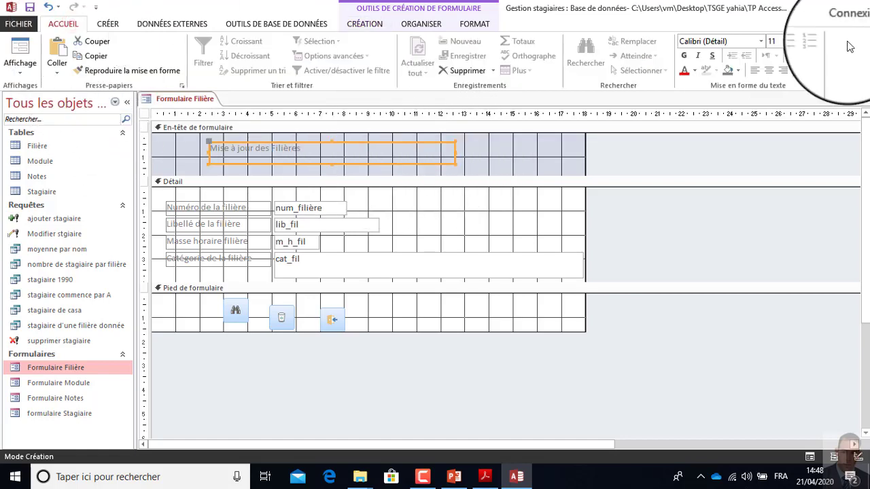
left_click(684, 60)
left_click(685, 58)
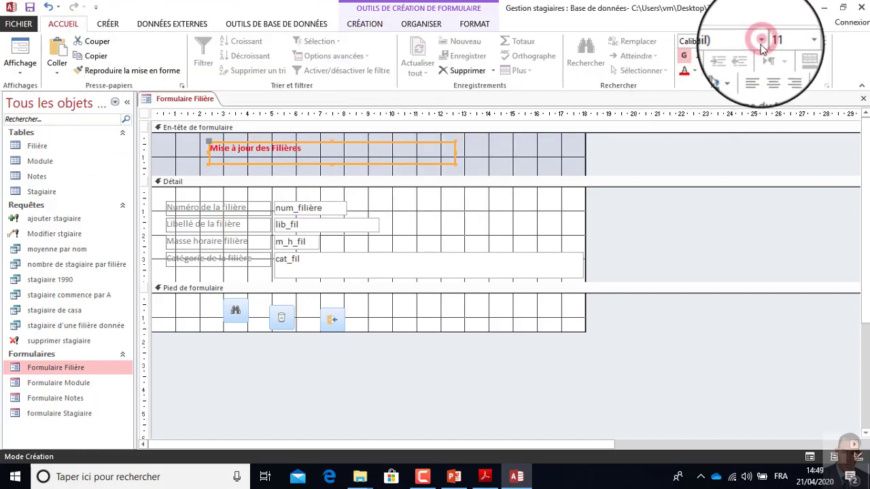
left_click(761, 42)
left_click(728, 181)
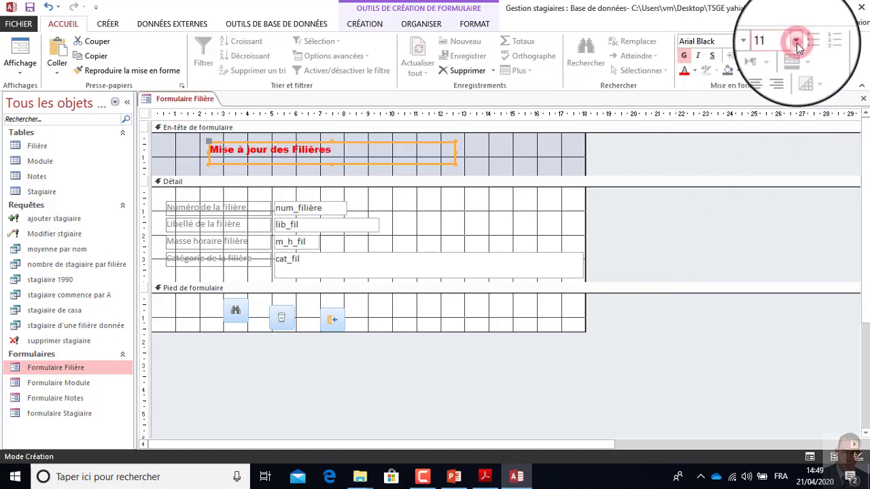
left_click(796, 41)
left_click(784, 116)
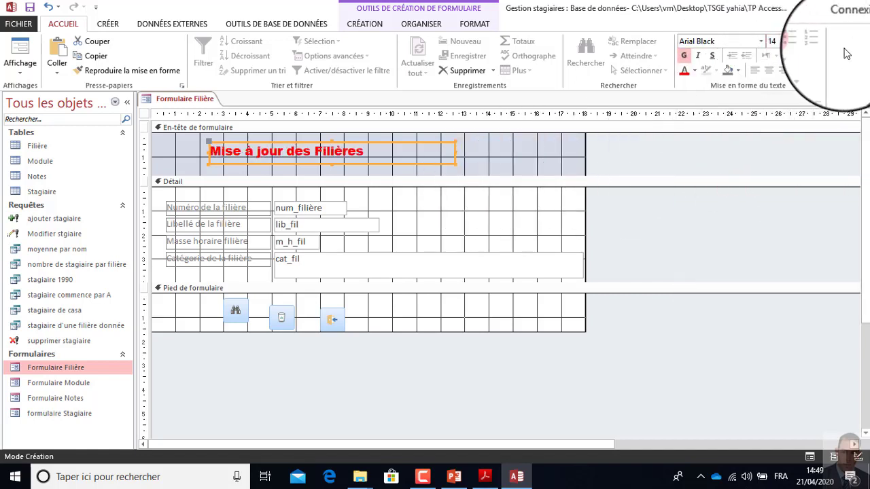
left_click(797, 41)
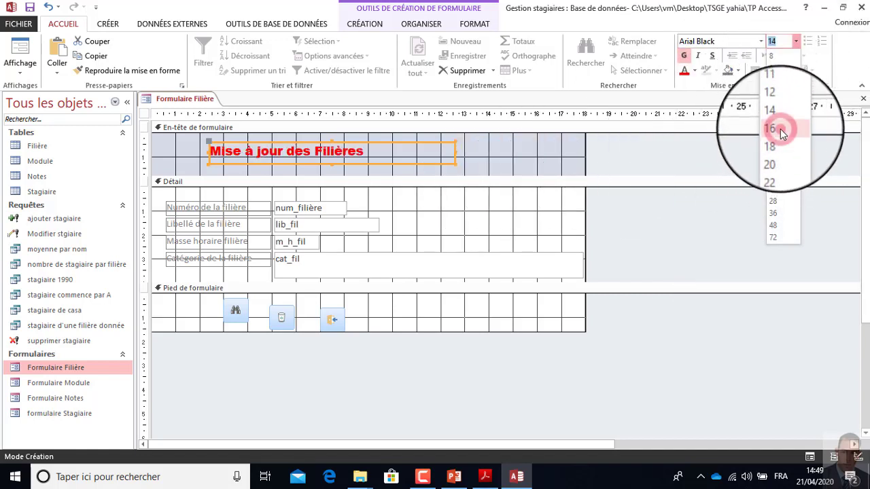
left_click(780, 130)
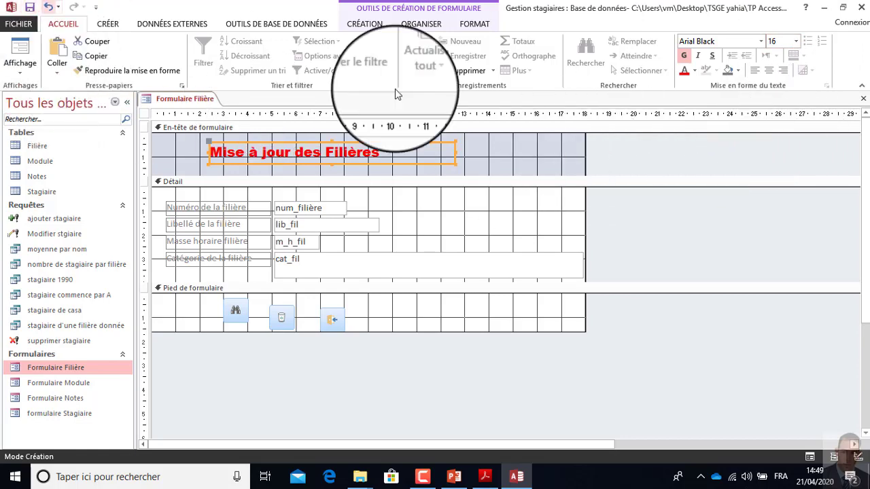
Step: Close the Filière form and open Formulaire Module in design view
left_click(864, 100)
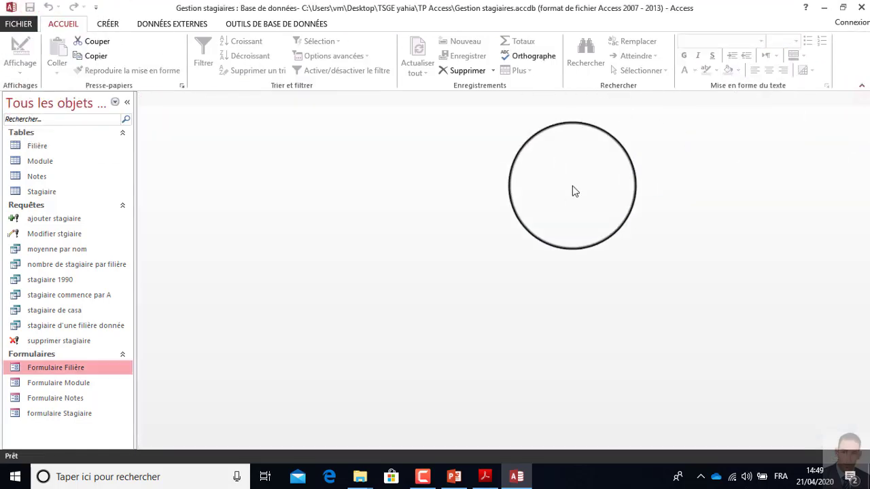
left_click(76, 385)
right_click(76, 385)
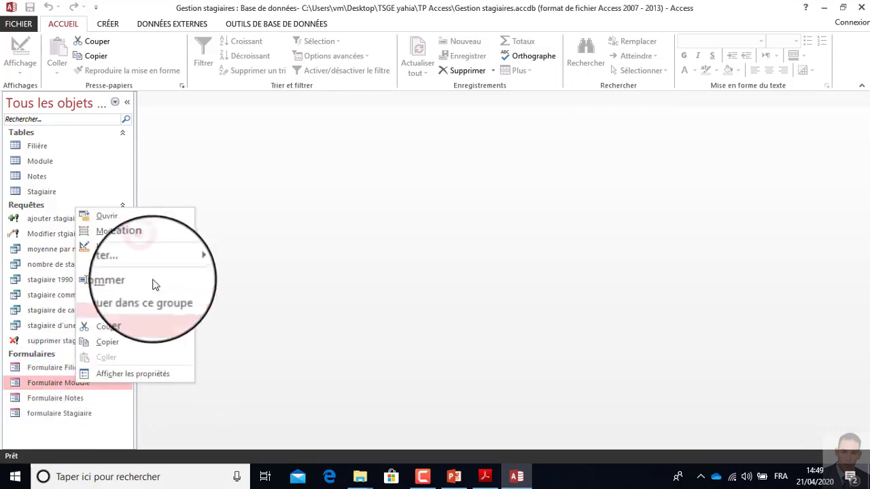
left_click(144, 250)
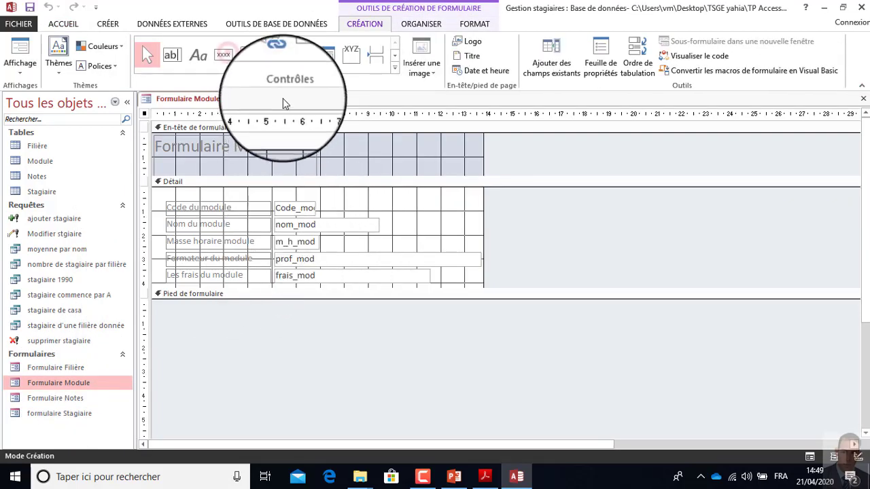
Step: Add a button in the Module form's footer that searches for a record, with the Jumelles (Rechercher) image
left_click(224, 54)
left_click(206, 308)
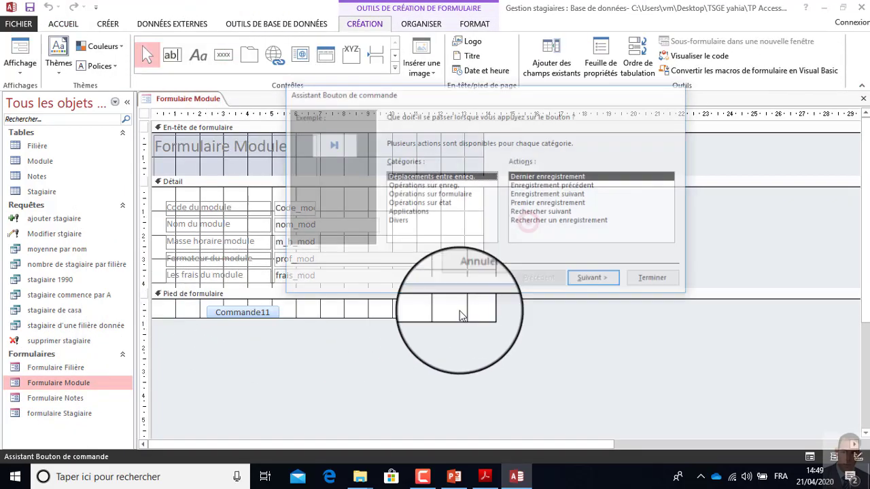
left_click(543, 221)
left_click(598, 280)
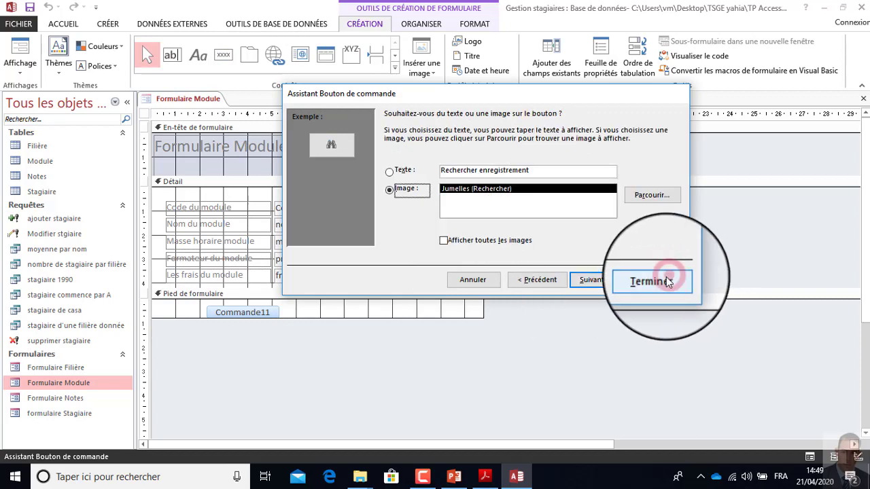
left_click(651, 280)
Step: Add a second button in the Module form's footer that deletes a record, with the Corbeille image
left_click(226, 57)
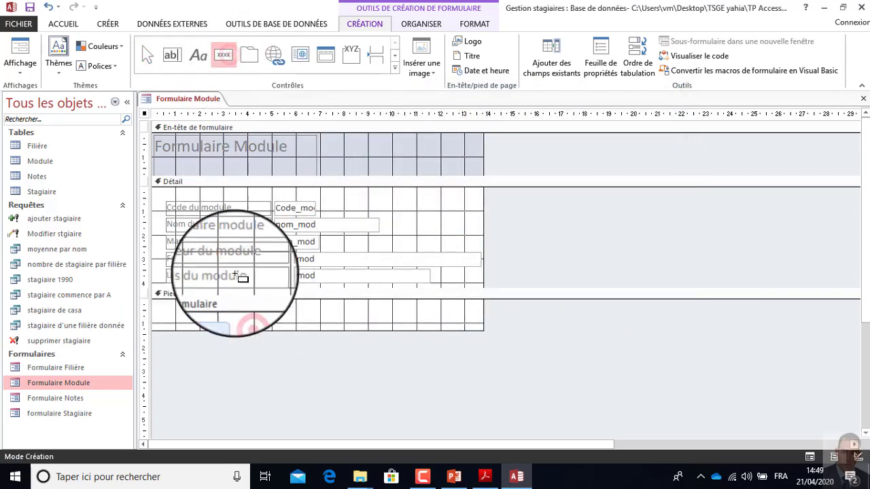
left_click(248, 314)
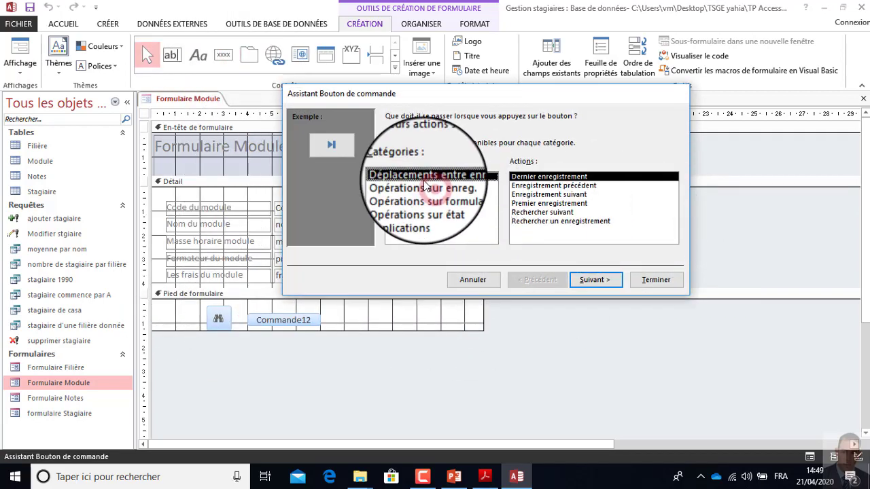
left_click(423, 186)
left_click(561, 221)
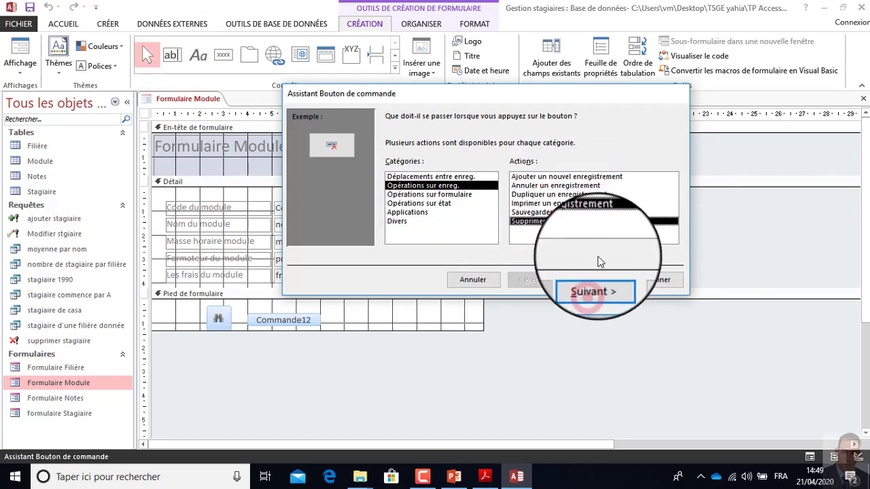
left_click(590, 282)
left_click(470, 190)
left_click(656, 280)
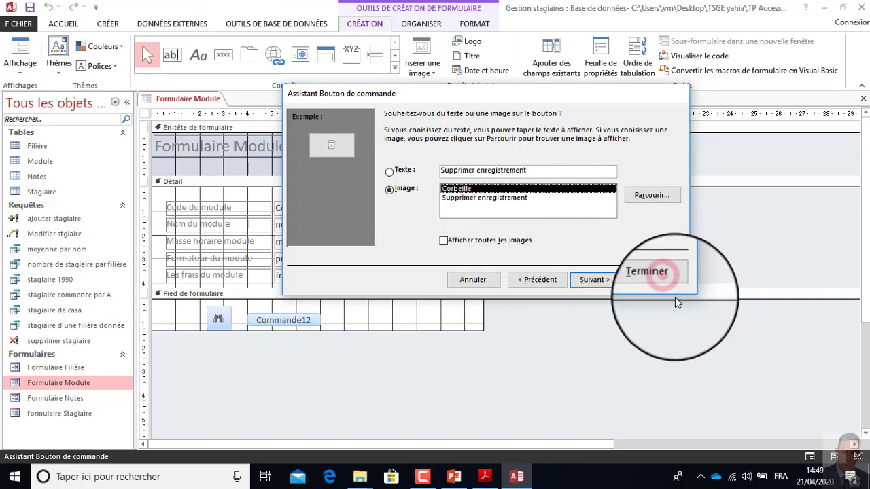
Step: Add a third button in the Module form's footer that closes the form, with the Sortir par la portière image
left_click(223, 54)
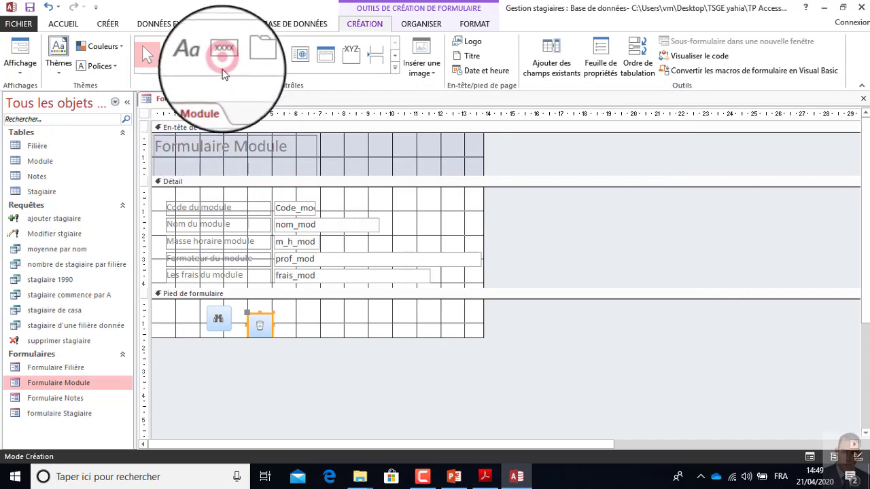
left_click(296, 321)
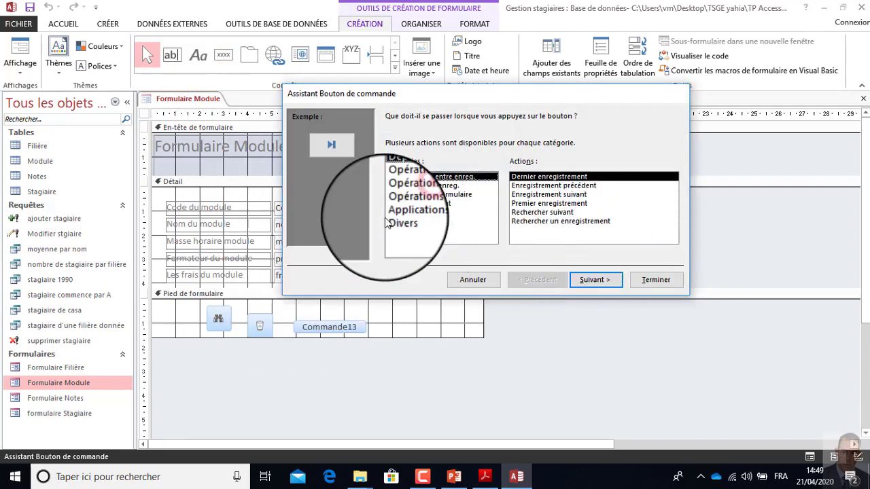
left_click(416, 195)
left_click(537, 195)
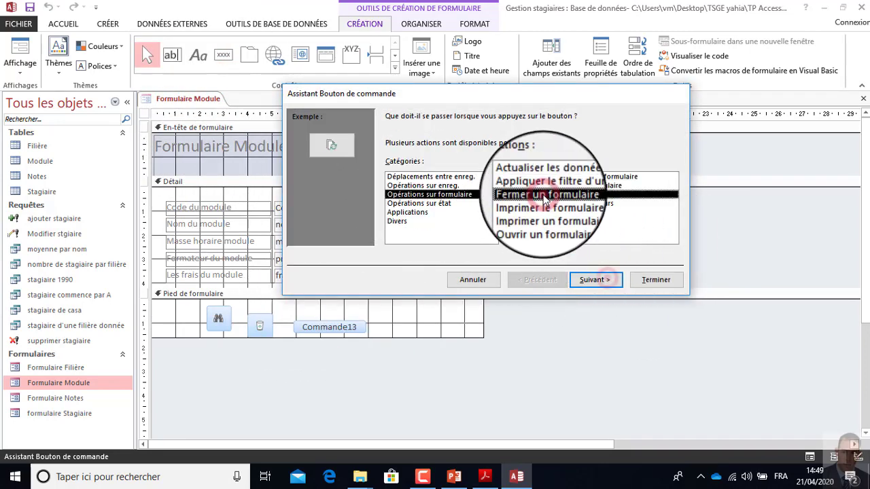
left_click(595, 279)
left_click(674, 282)
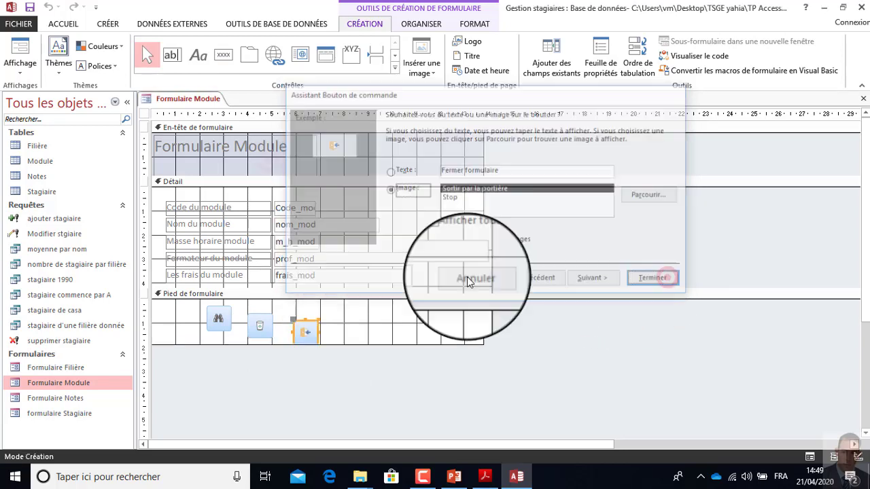
Step: Replace the Module form's header title with a label about 10 cm wide reading "Mise à jour des Modules"
left_click(263, 159)
key("Delete")
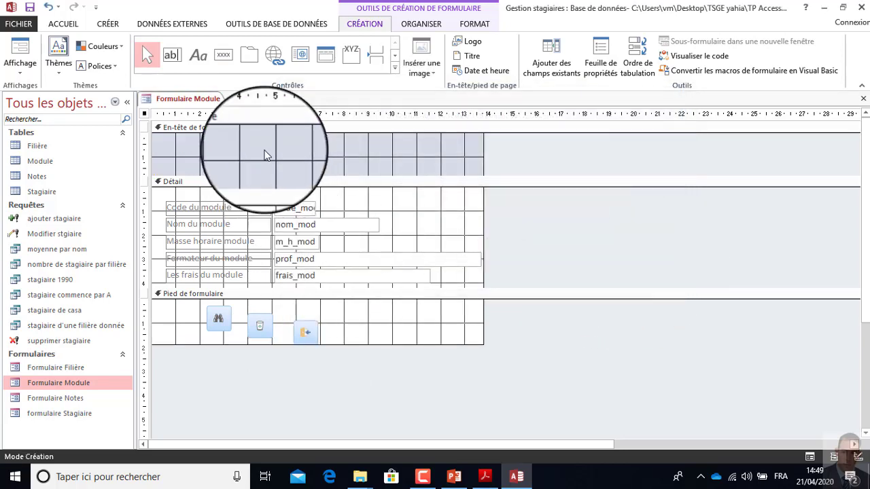
left_click(199, 55)
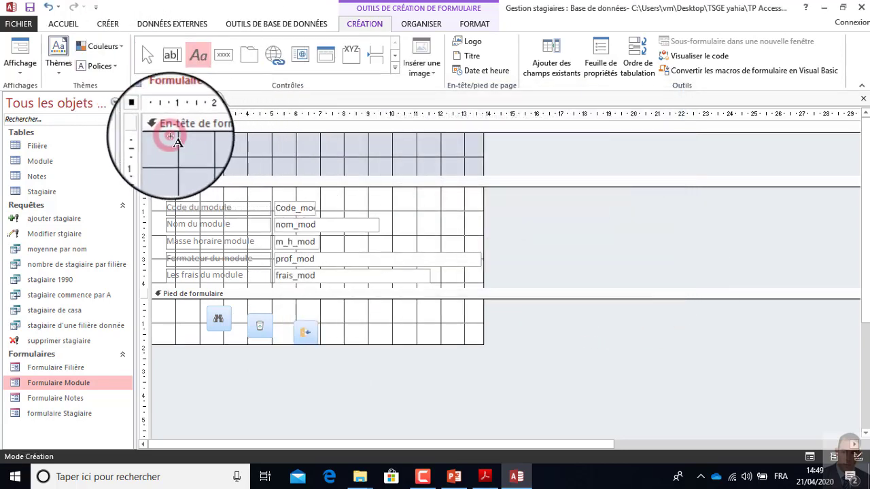
mouse_move(171, 137)
left_mouse_down()
mouse_move(266, 168)
mouse_move(410, 161)
left_mouse_up()
type("Mise à jour des Filières")
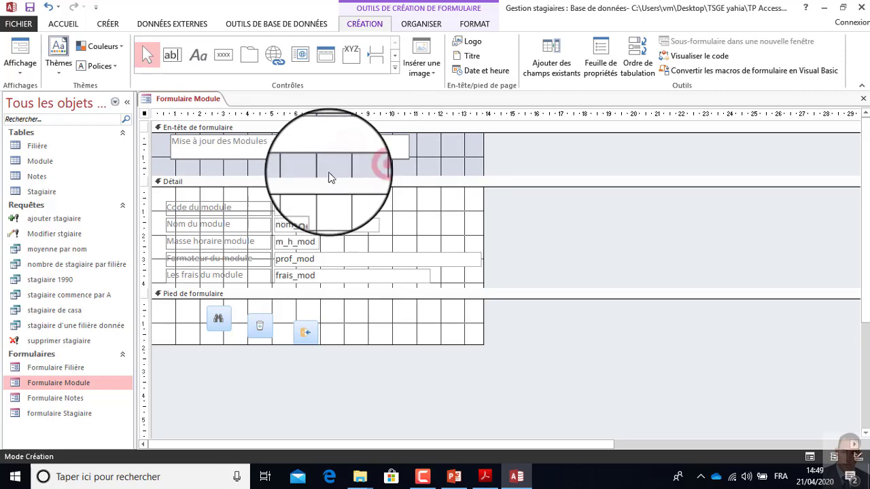
Step: Format the Module form's header label in red, size 16, bold, Arial Black
left_click(341, 148)
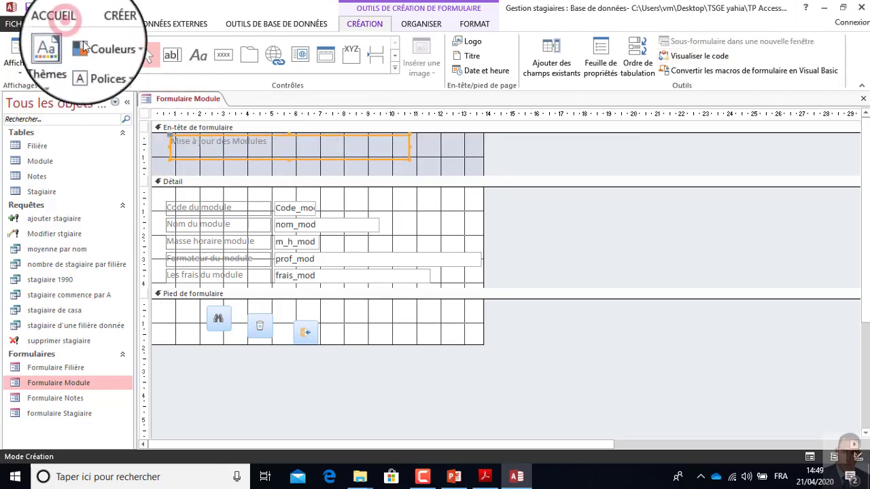
left_click(62, 23)
left_click(684, 71)
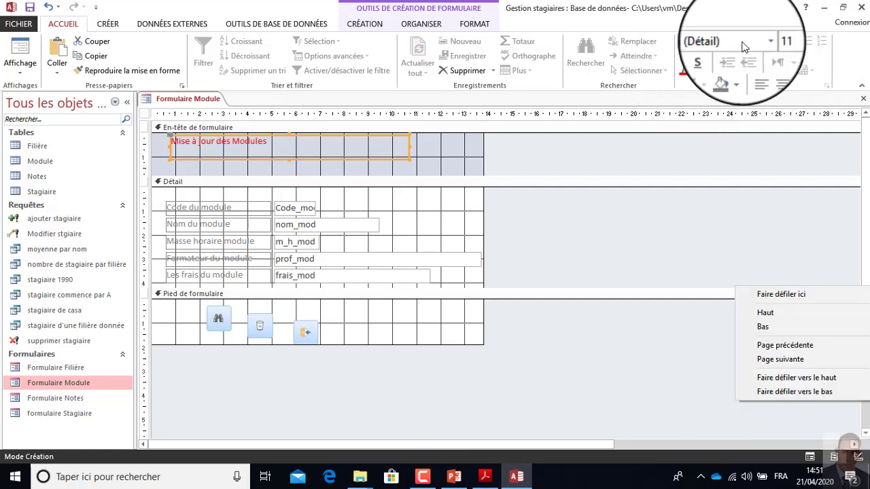
left_click(784, 42)
scroll(785, 130, "down", 1)
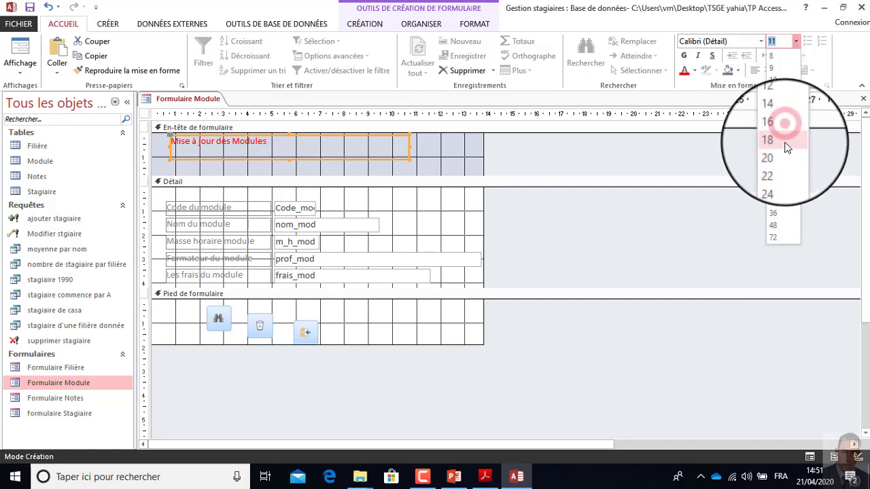
left_click(785, 129)
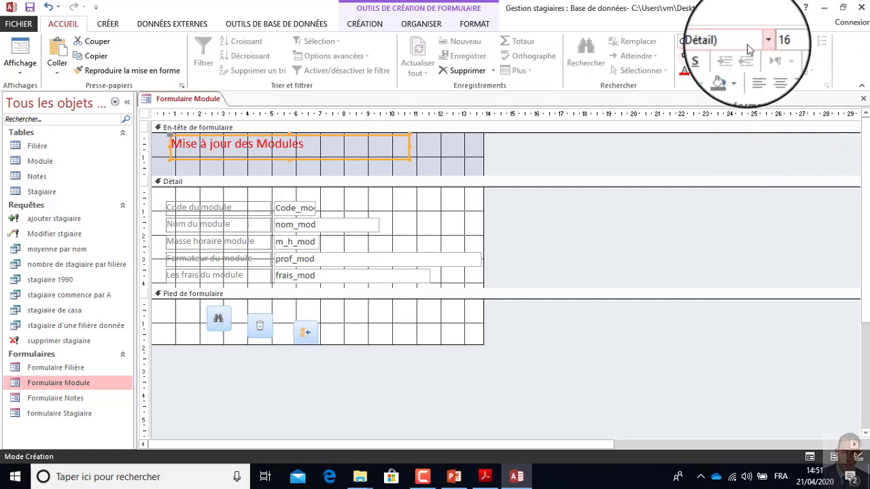
left_click(693, 55)
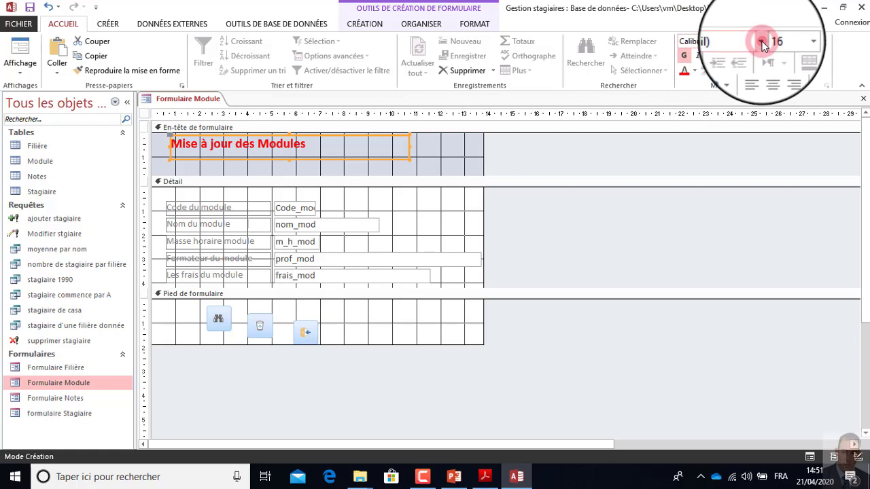
left_click(763, 45)
left_click(731, 178)
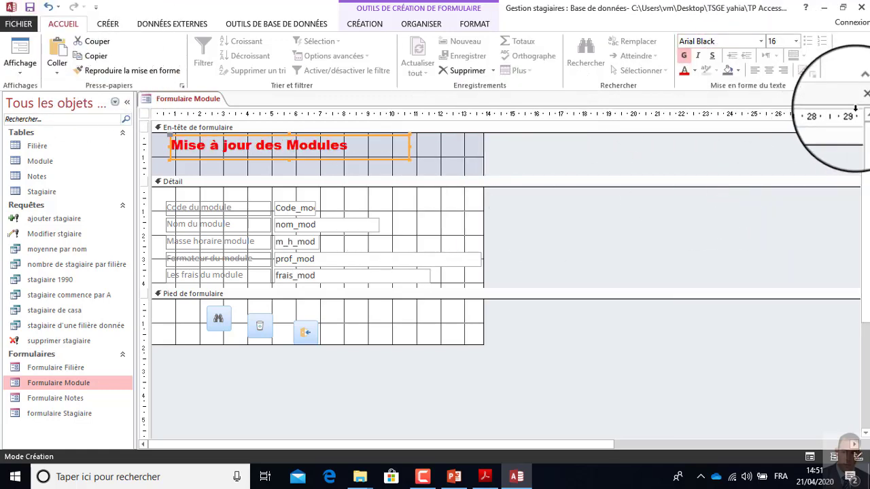
Step: Close the Module form and open Formulaire Notes in design view
left_click(864, 102)
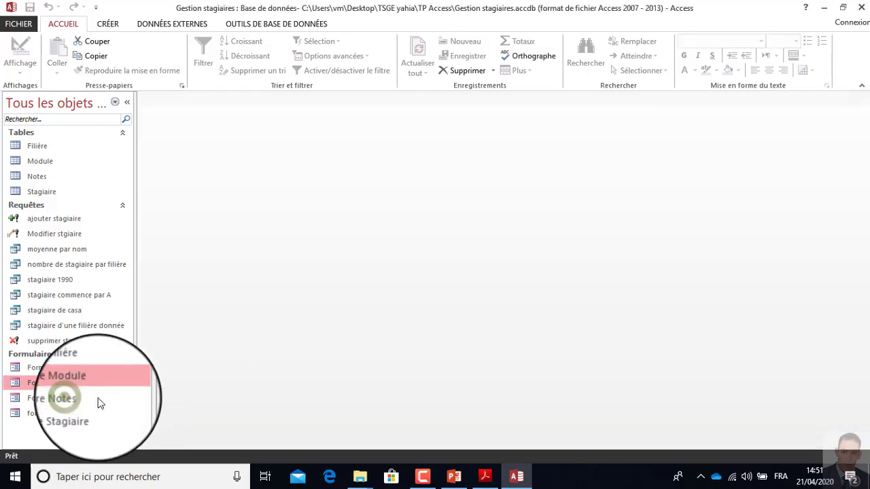
right_click(76, 397)
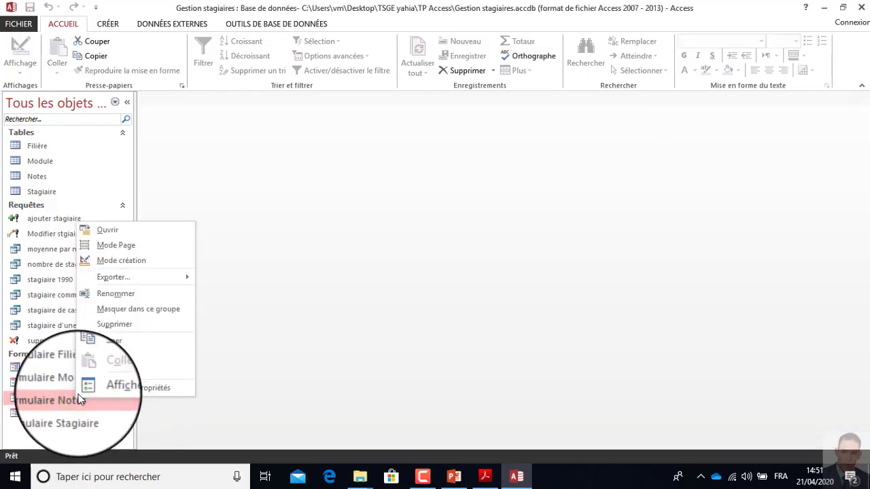
left_click(123, 261)
Step: Add a button in the Notes form's footer that searches for a record, with the binoculars image
left_click(223, 54)
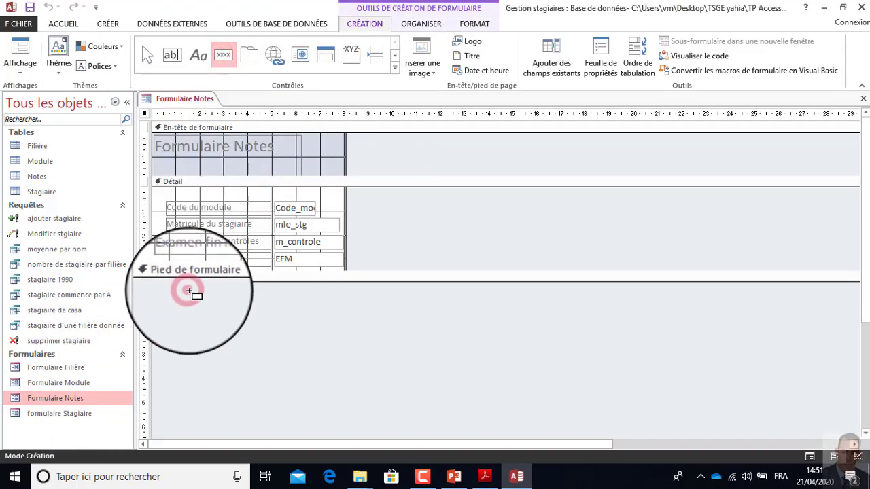
left_click(189, 291)
left_click(544, 221)
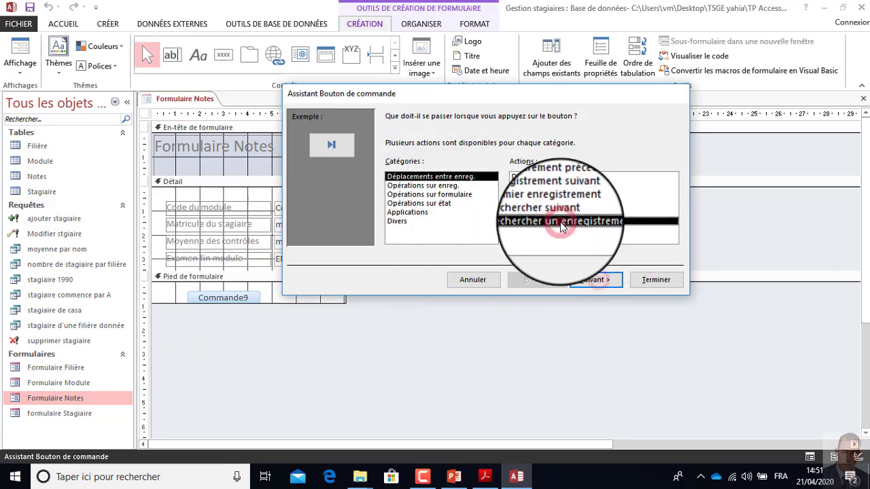
left_click(599, 283)
left_click(656, 280)
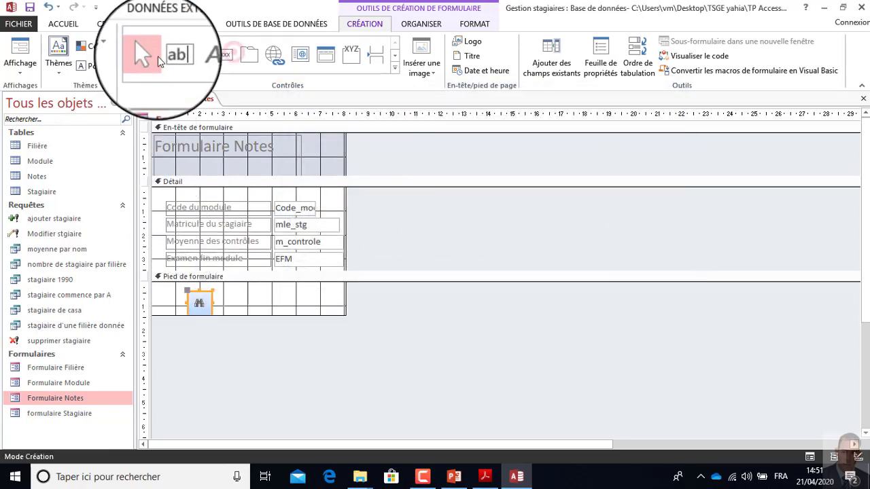
Step: Add a second button in the Notes form's footer that deletes a record, with the Corbeille image
left_click(223, 54)
left_click(228, 299)
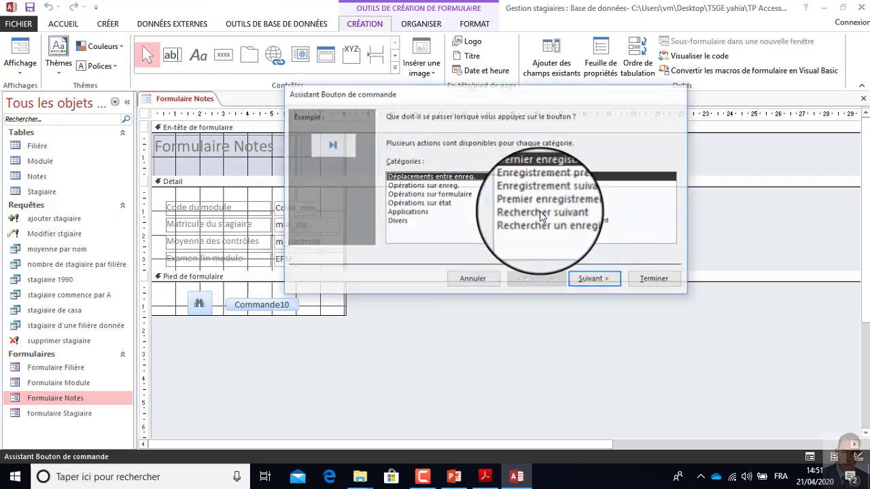
left_click(420, 184)
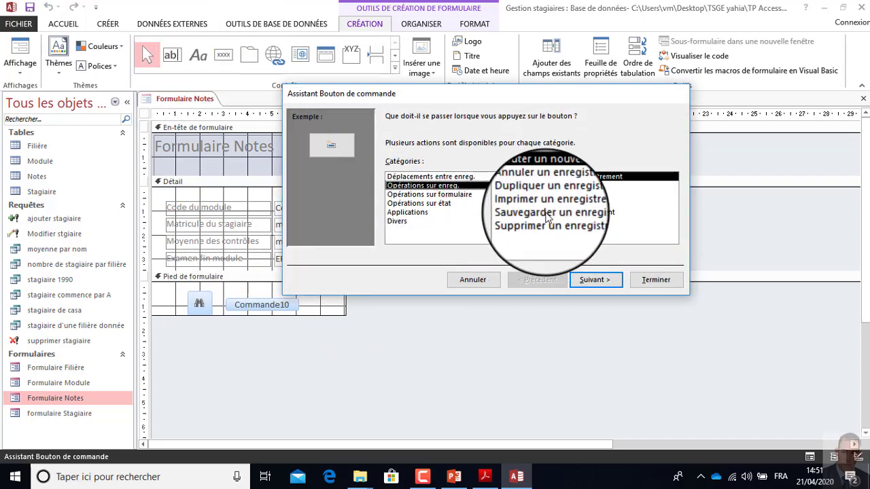
left_click(544, 221)
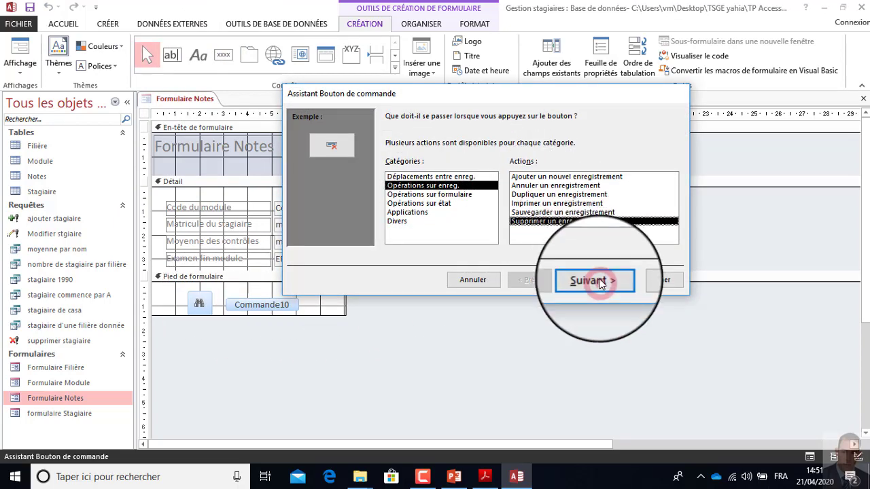
left_click(596, 280)
left_click(479, 189)
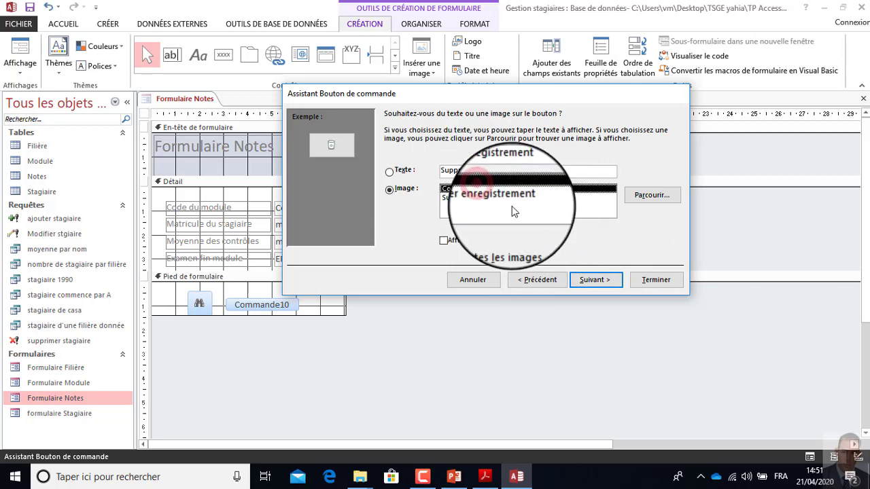
left_click(647, 285)
Step: Add a third button in the Notes form's footer that closes the form, with the exit-door image
left_click(224, 55)
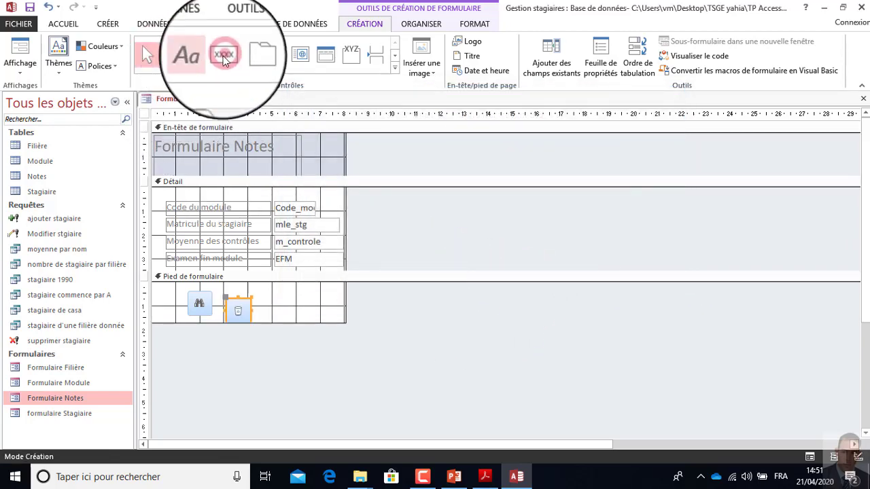
left_click(273, 302)
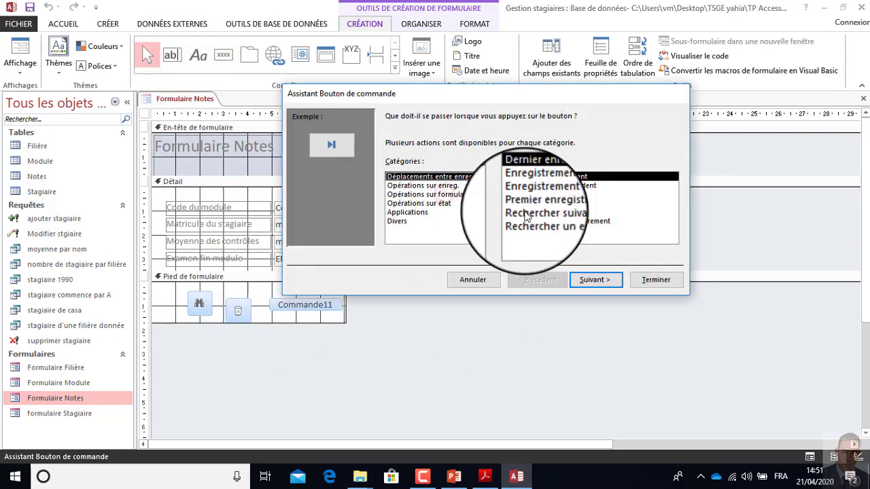
left_click(428, 194)
left_click(578, 194)
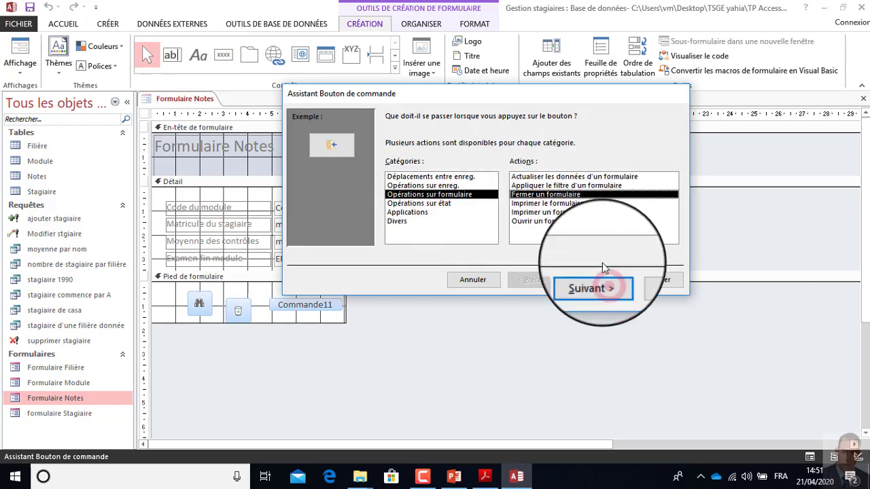
left_click(595, 280)
left_click(649, 280)
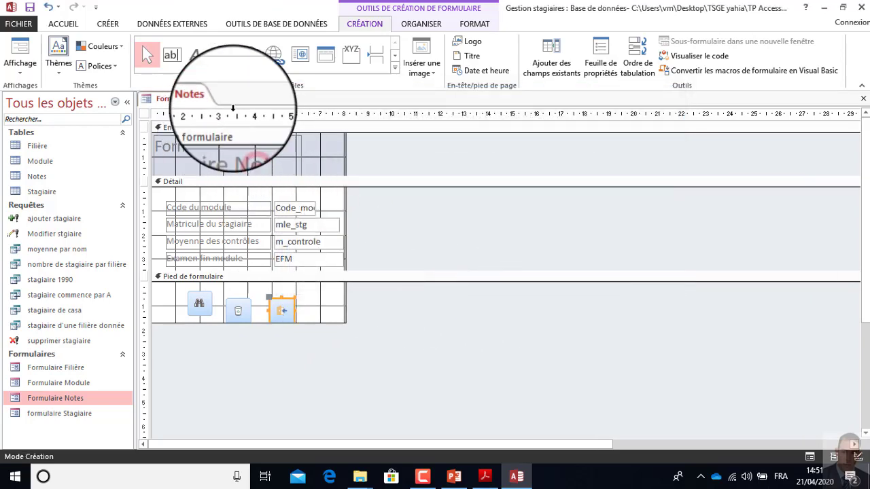
Step: Replace the default title in the Notes form's header with a new label reading "Mise à jour des Notes"
left_click(250, 147)
key("Delete")
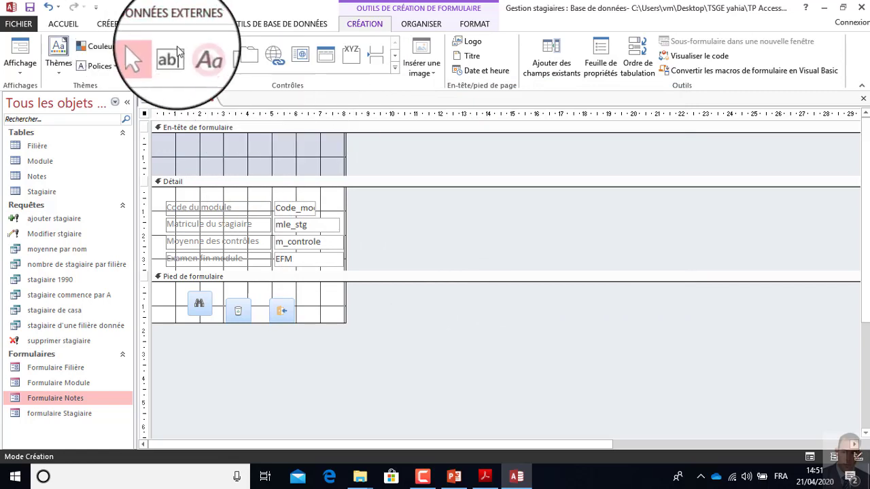
left_click(198, 55)
left_click_drag(169, 140, 321, 168)
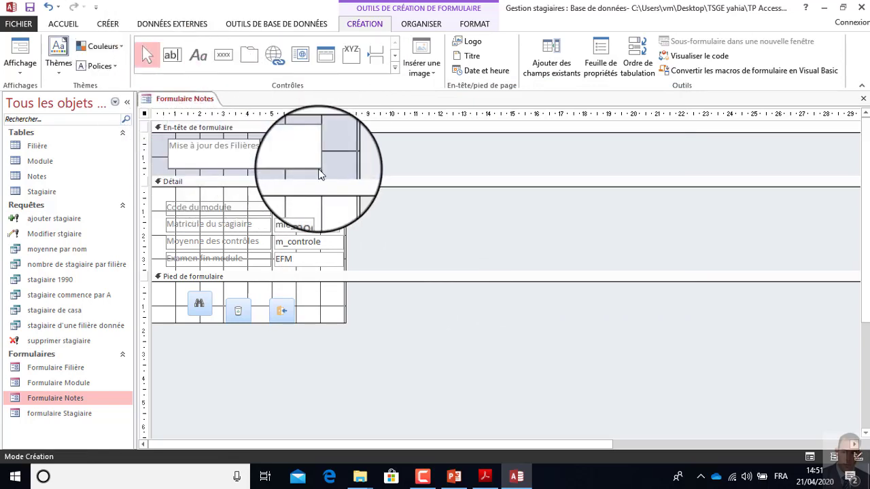
left_click(285, 152)
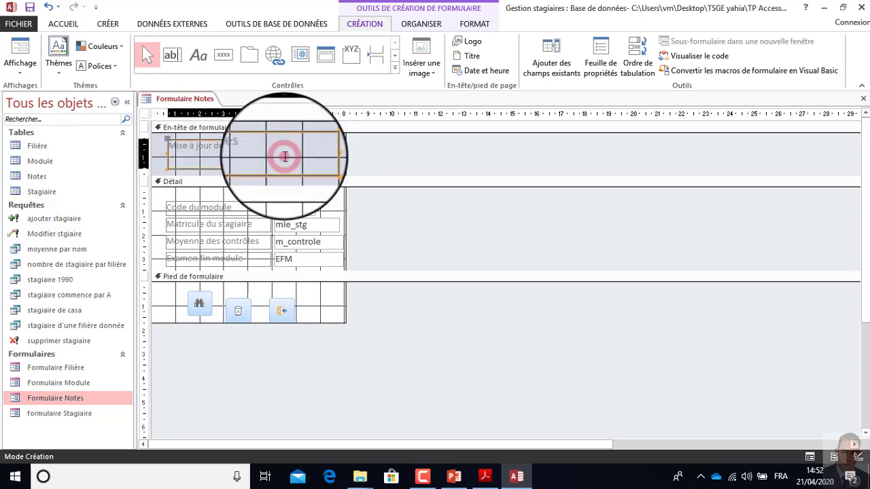
Step: Format the Notes header title in red, bold Arial Black at size 16 and widen its label to fit one line
left_click(63, 24)
left_click(684, 70)
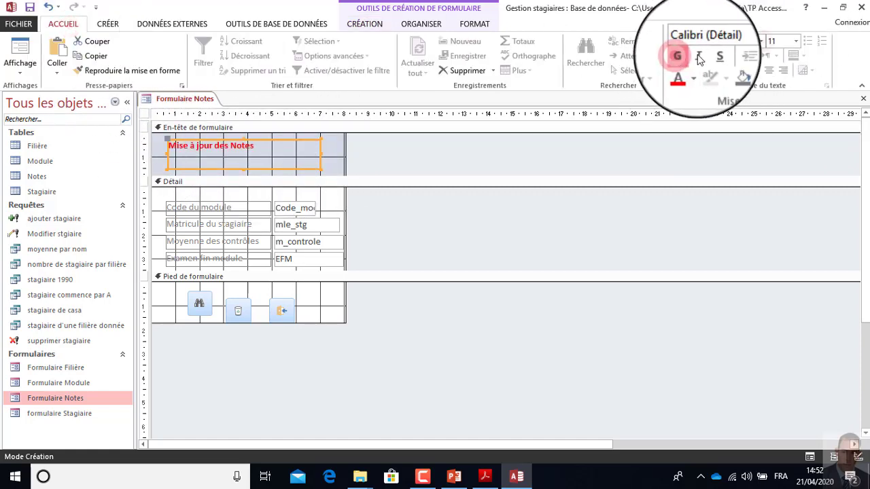
left_click(761, 41)
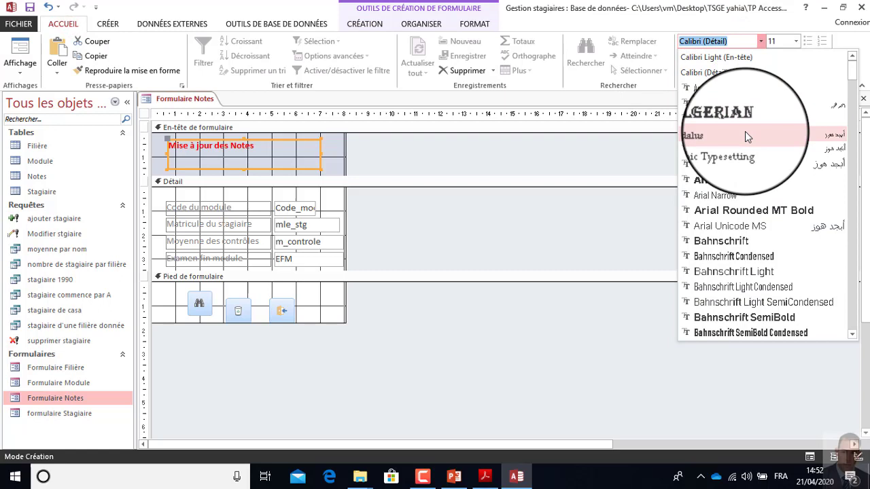
left_click(726, 182)
left_click(797, 42)
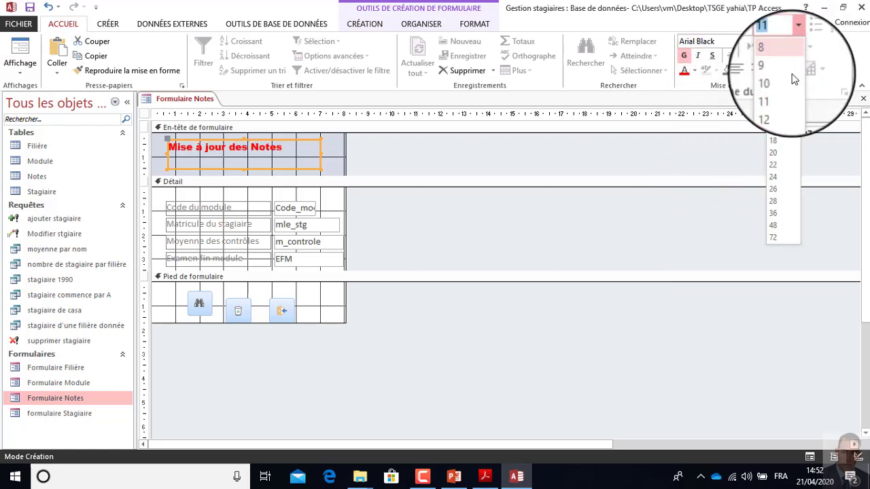
left_click(785, 130)
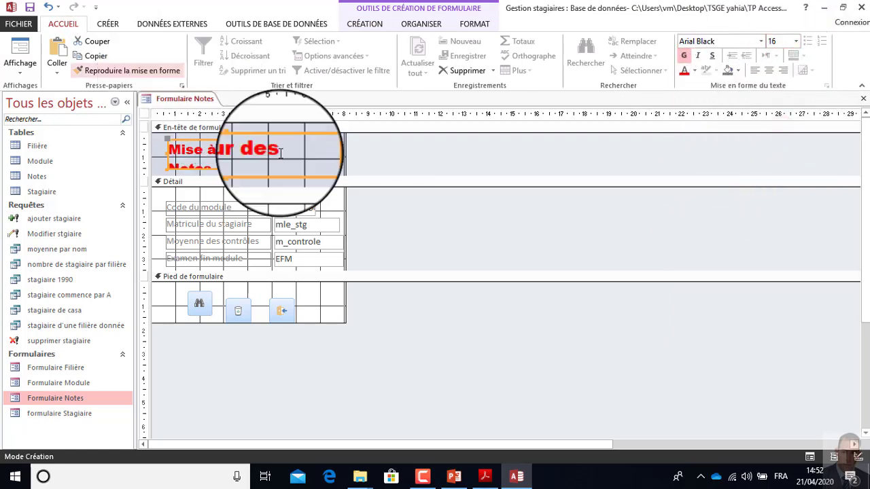
left_click_drag(320, 154, 338, 150)
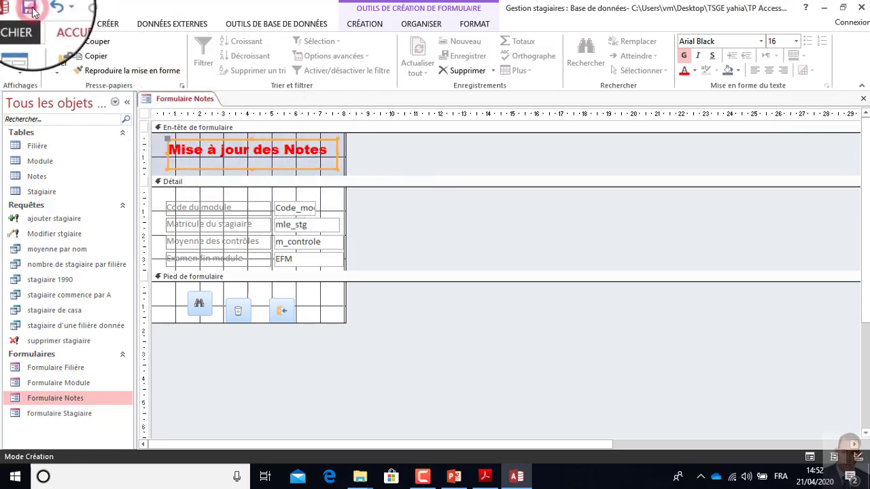
Step: Save and close the Notes form, and briefly view Formulaire Filière in form view
left_click(864, 100)
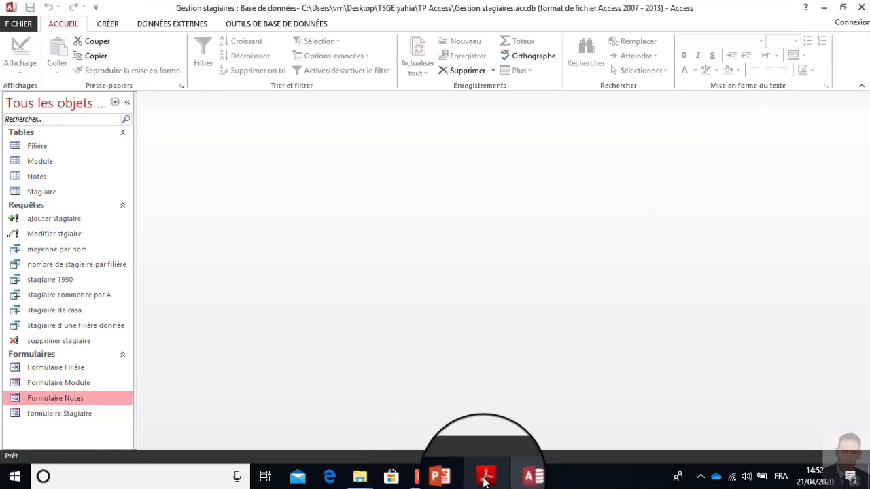
double_click(50, 367)
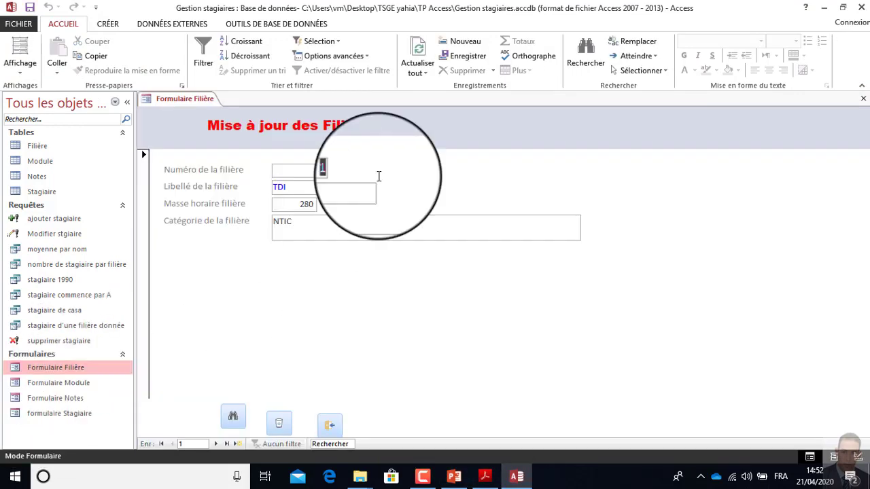
left_click(864, 100)
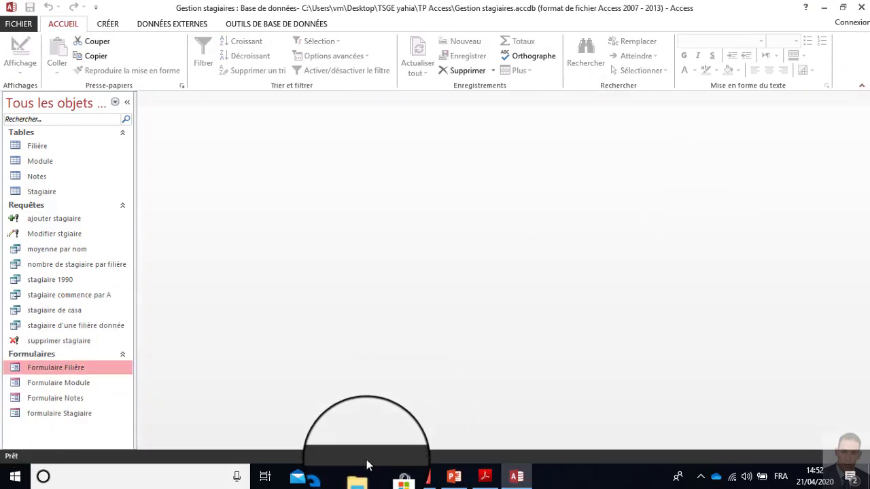
Step: Switch to the exercise PDF in Acrobat Reader and read exercise 5 about the drop-down list in the Stagiaire form
left_click(482, 478)
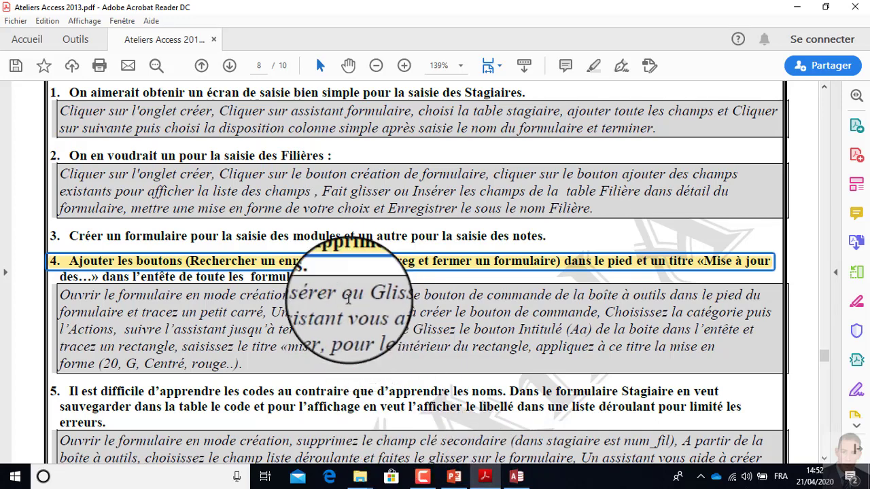
scroll(204, 340, "down", 3)
scroll(173, 314, "down", 1)
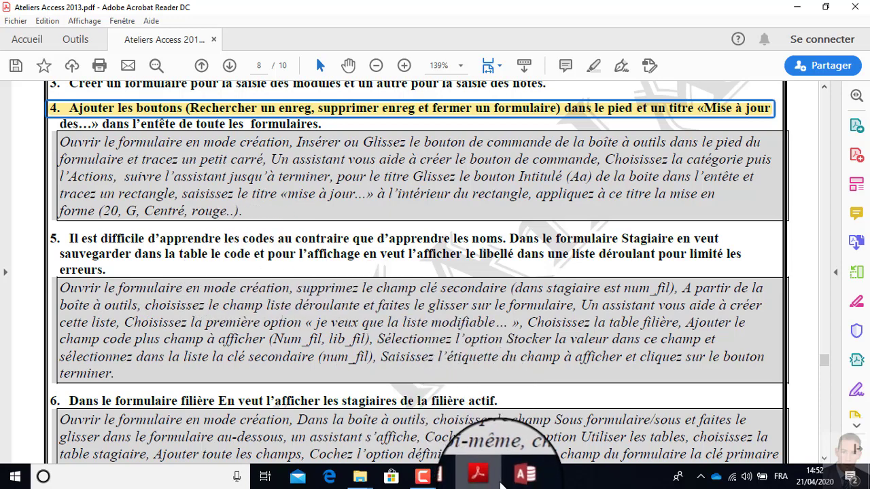
mouse_move(511, 484)
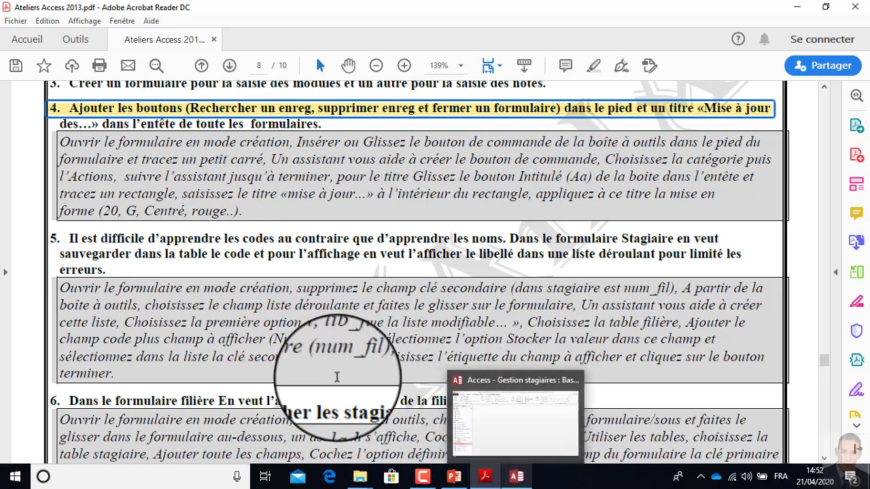
Step: Switch to Access and open formulaire Stagiaire in form view
left_click(516, 476)
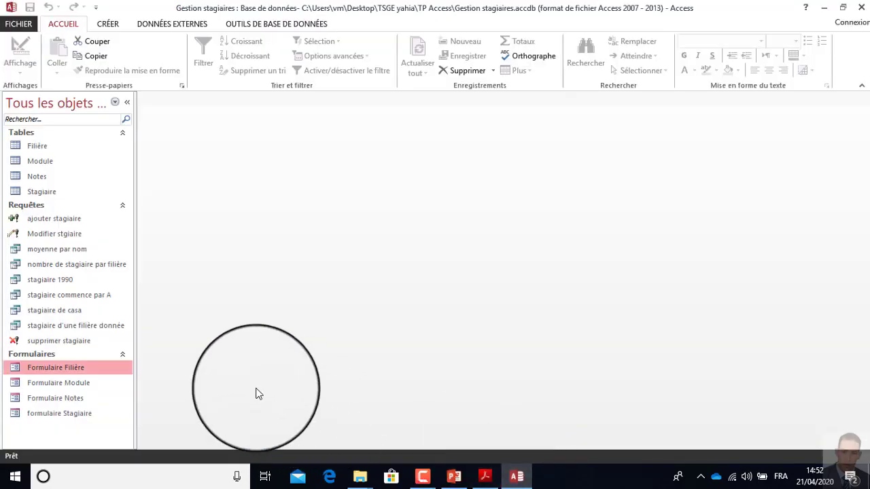
left_click(73, 415)
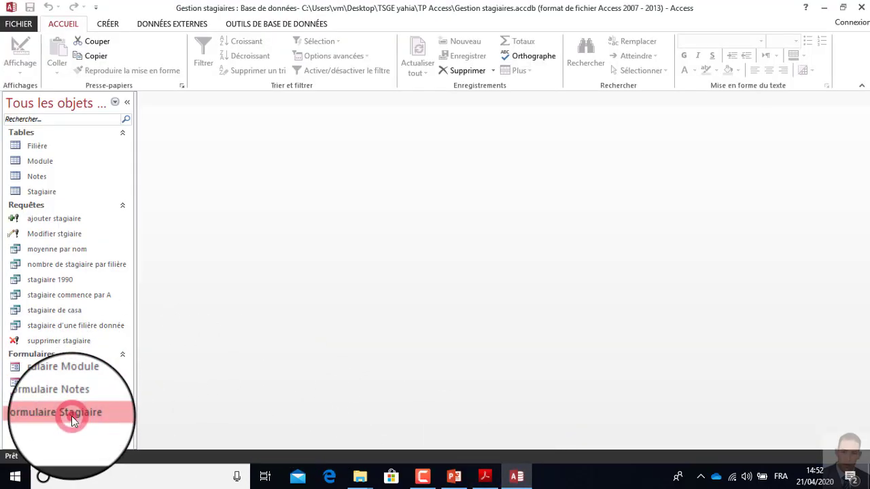
double_click(74, 414)
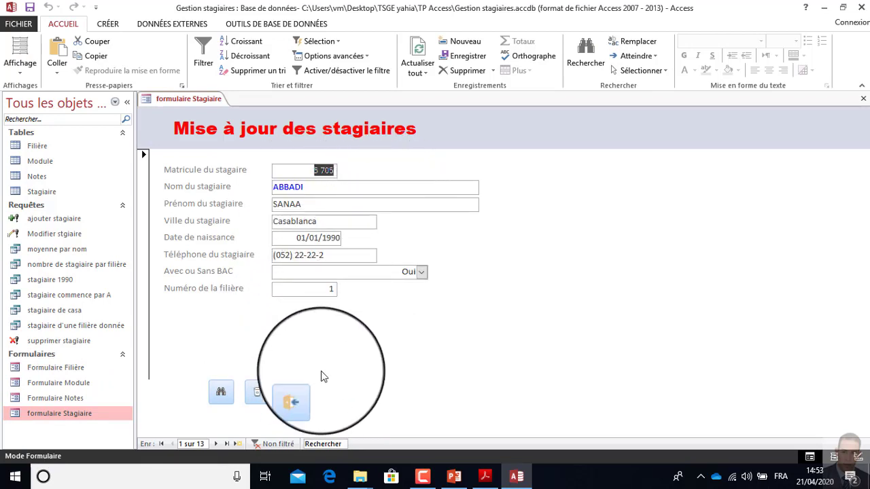
Step: Go to a new blank record in the Stagiaire form and examine its entry fields down to Numéro de la filière
left_click(236, 443)
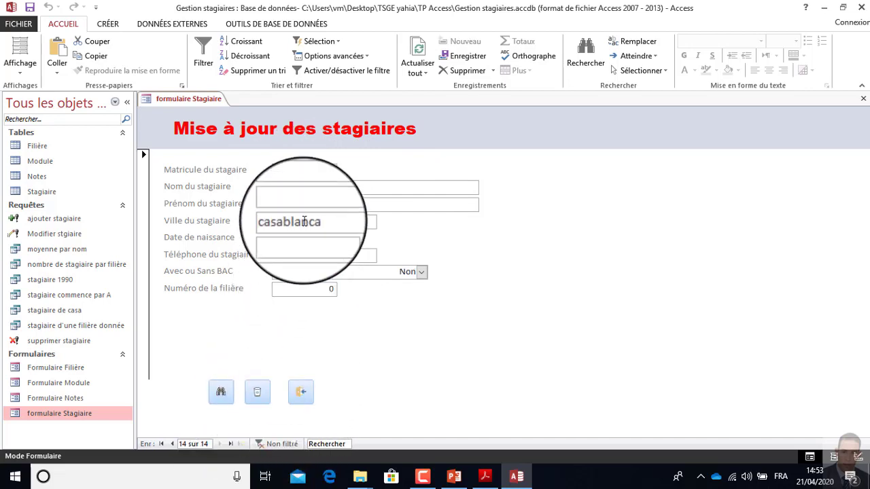
left_click(302, 186)
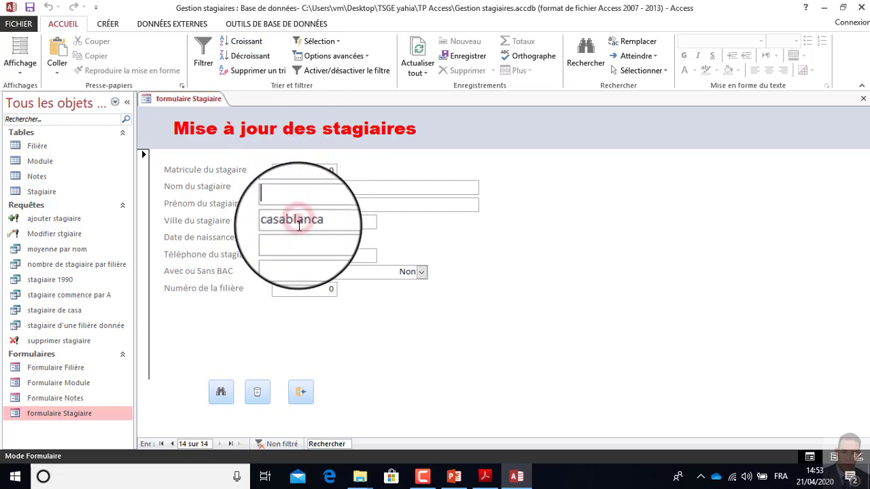
left_click(298, 222)
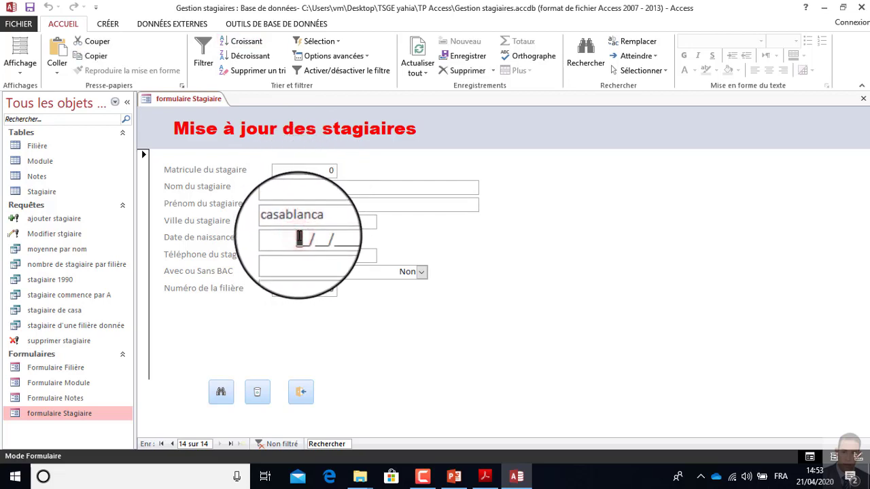
left_click(301, 256)
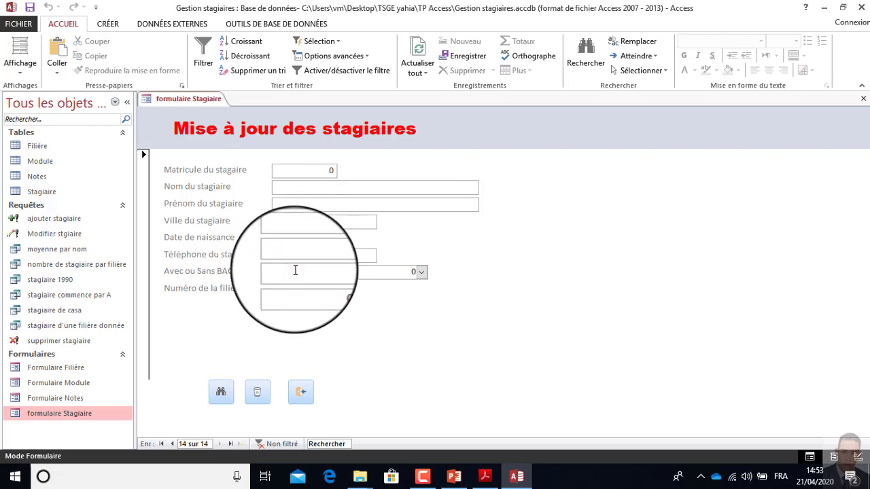
left_click(297, 287)
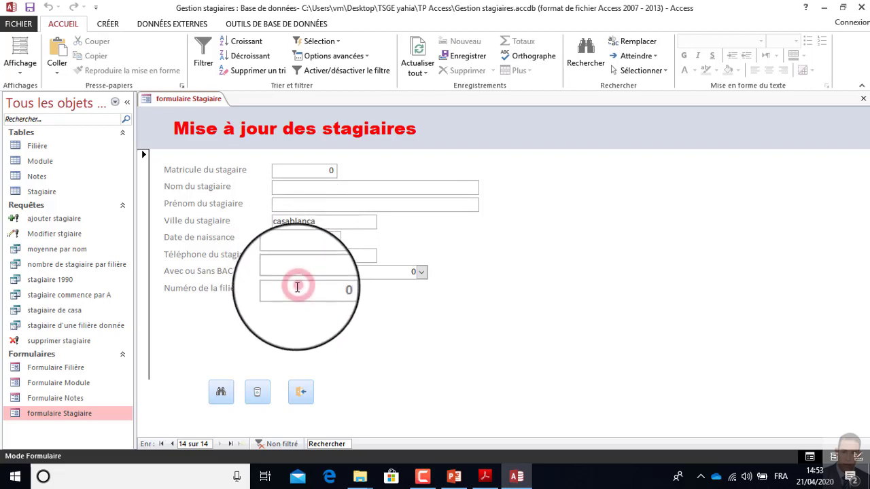
left_click_drag(301, 286, 353, 286)
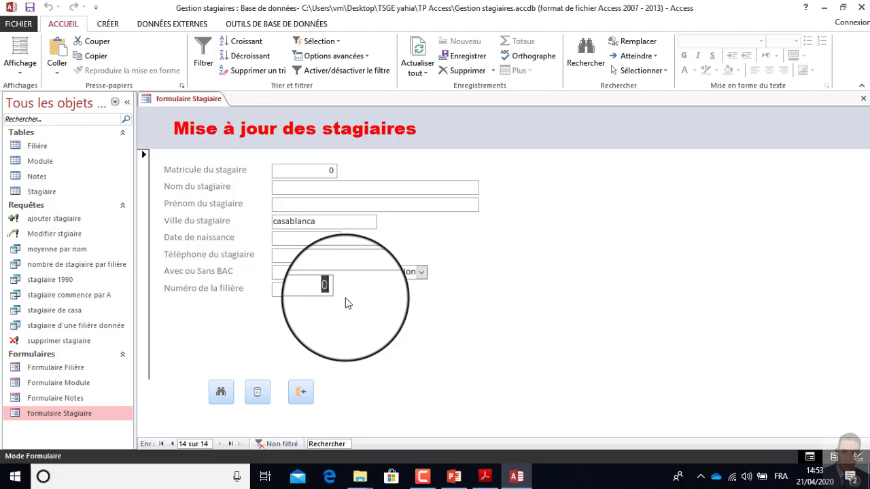
Step: Return to the exercise PDF in Acrobat Reader to consult the instructions for exercise 5
left_click(482, 478)
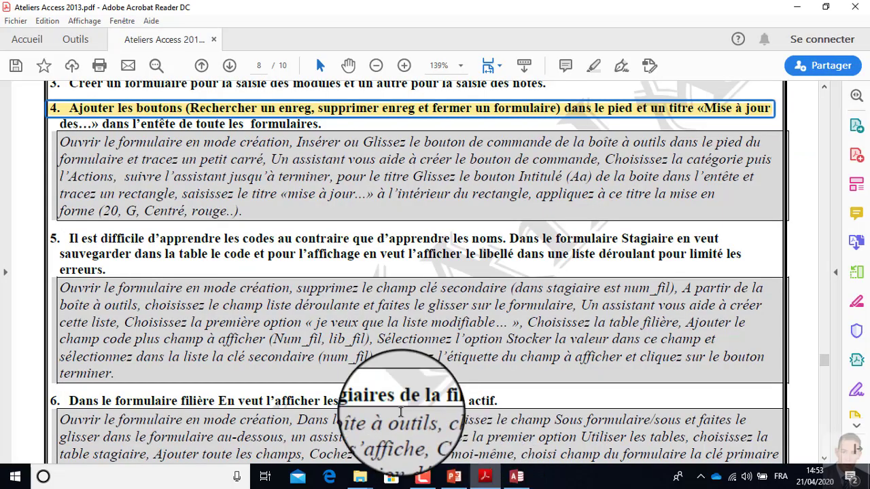